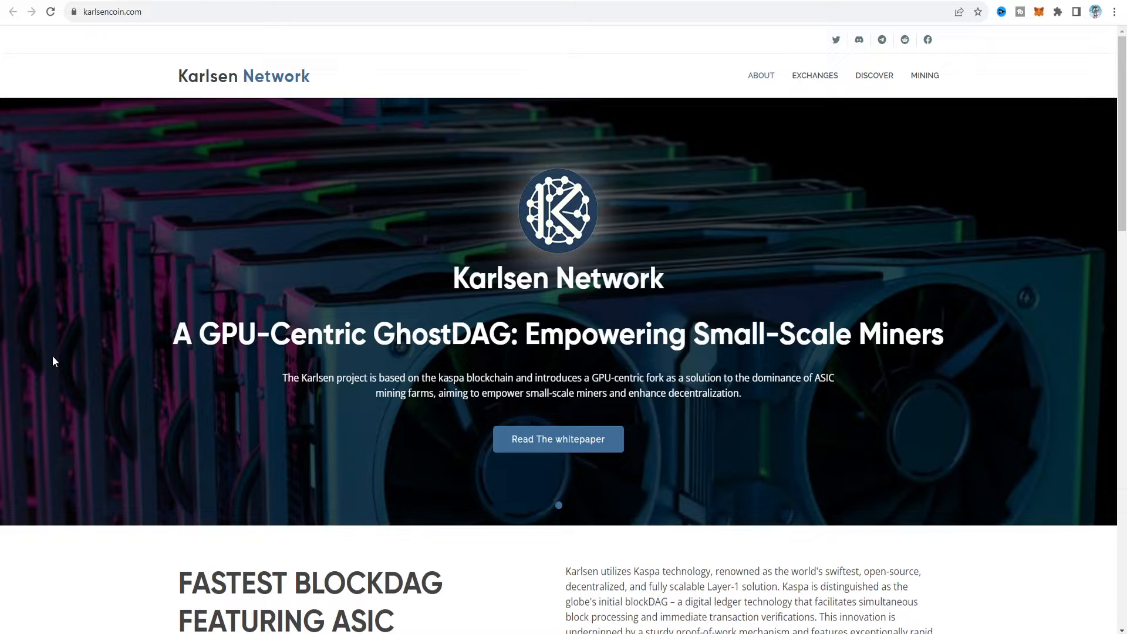
# Step: Read through the Karlsen Network homepage, covering its features, exchanges, ecosystem and mining sections
pyautogui.scroll(-3, 57, 356)
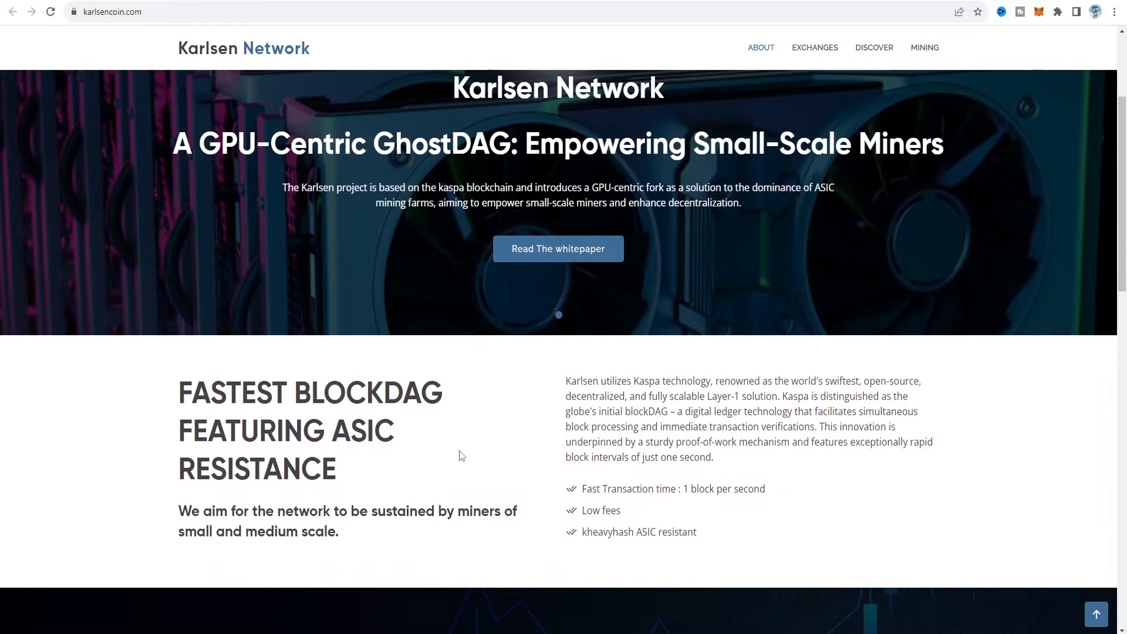
pyautogui.scroll(-1, 467, 456)
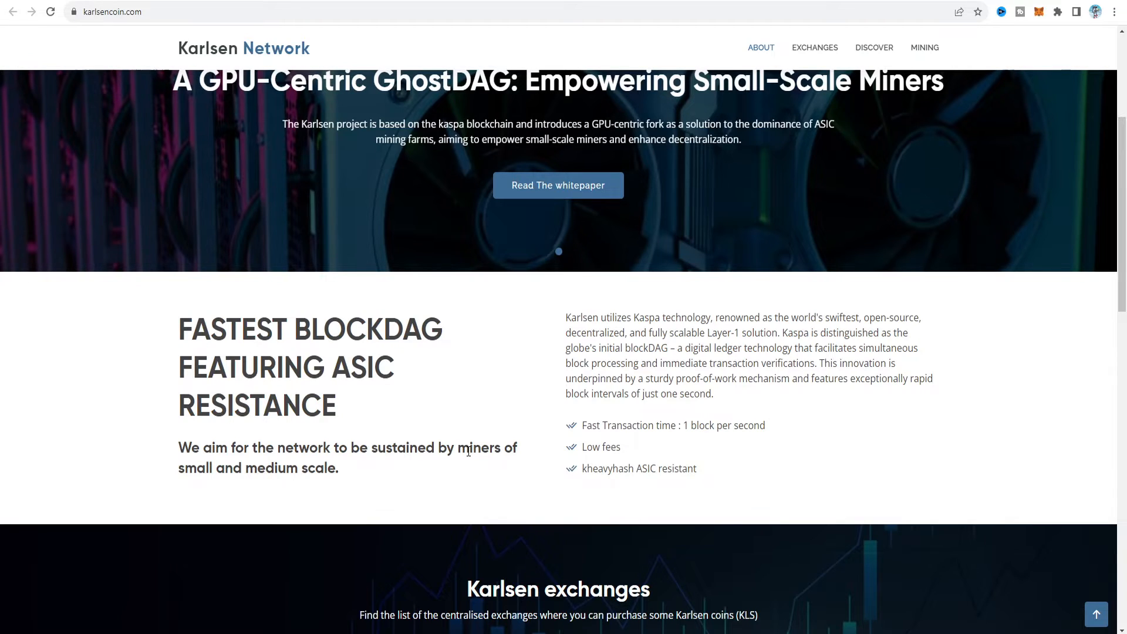
pyautogui.scroll(-1, 926, 449)
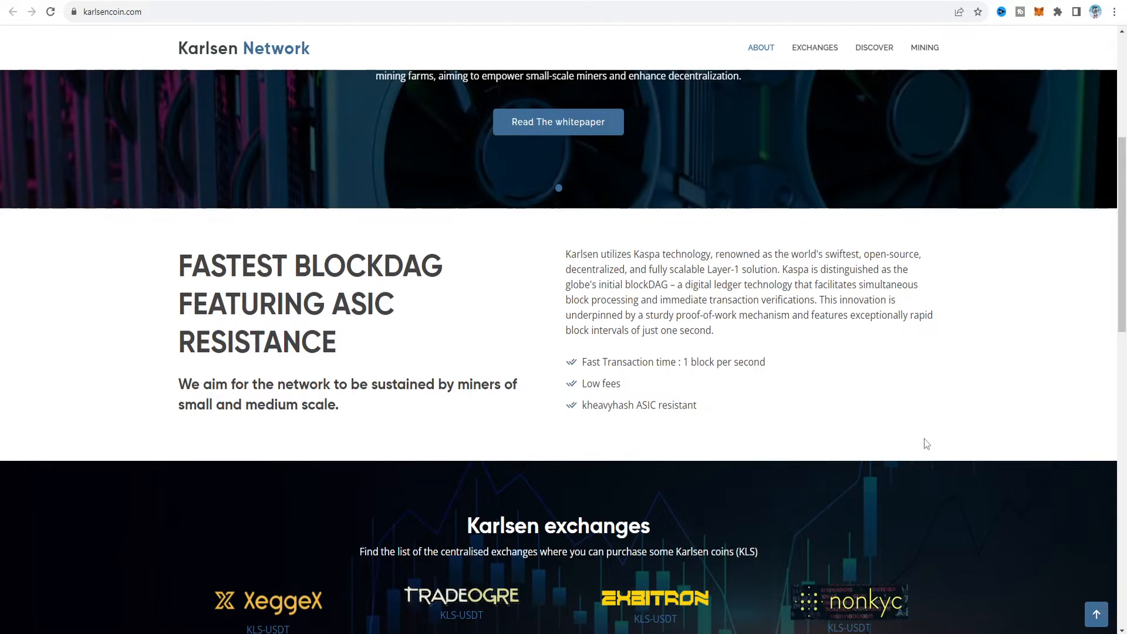
pyautogui.scroll(-3, 934, 463)
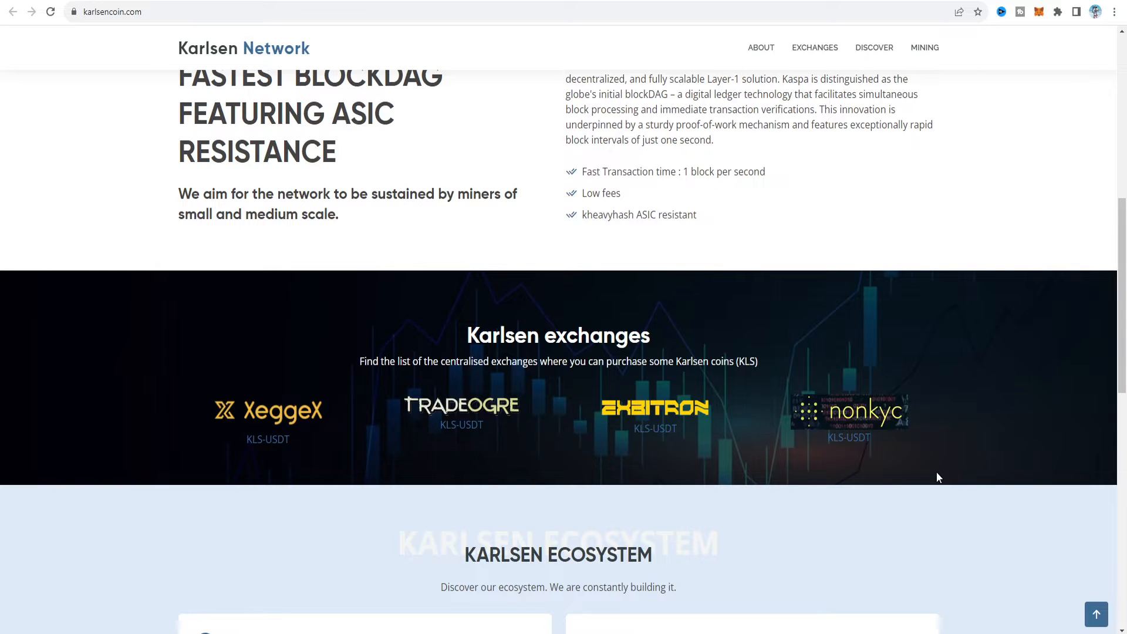
pyautogui.scroll(-3, 1037, 424)
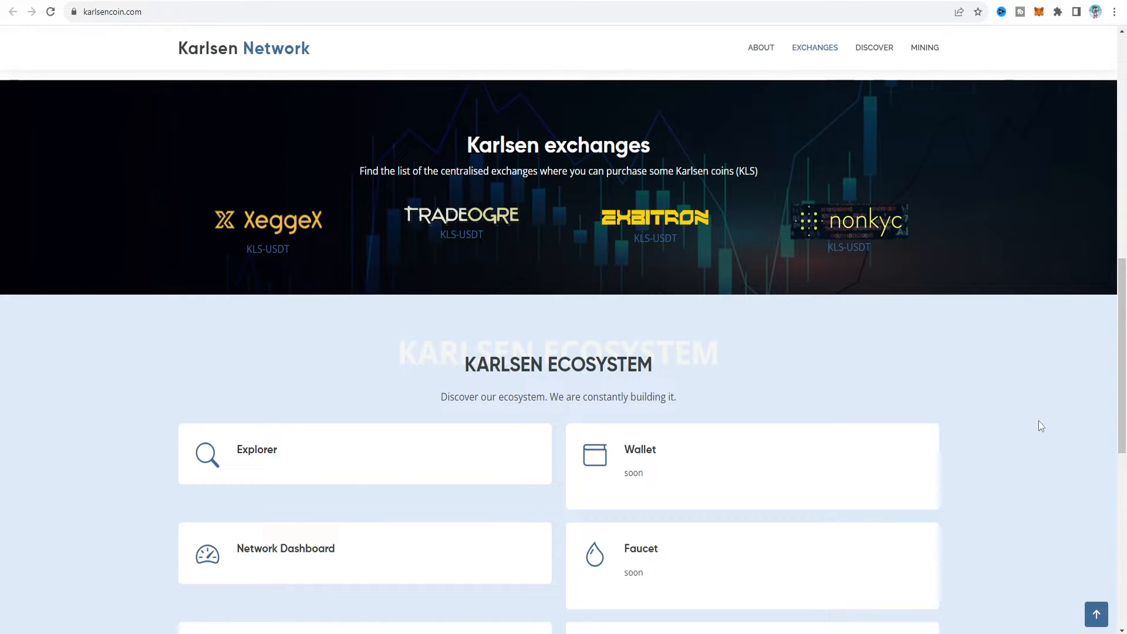
pyautogui.scroll(-2, 1038, 423)
pyautogui.scroll(-3, 1039, 417)
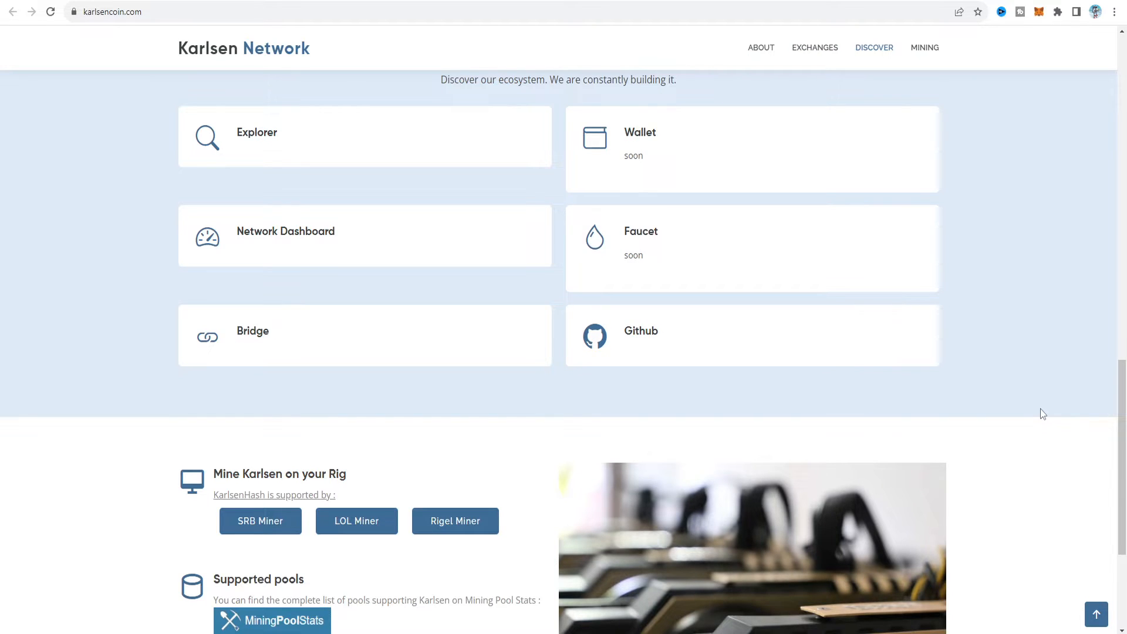
pyautogui.scroll(-2, 1033, 408)
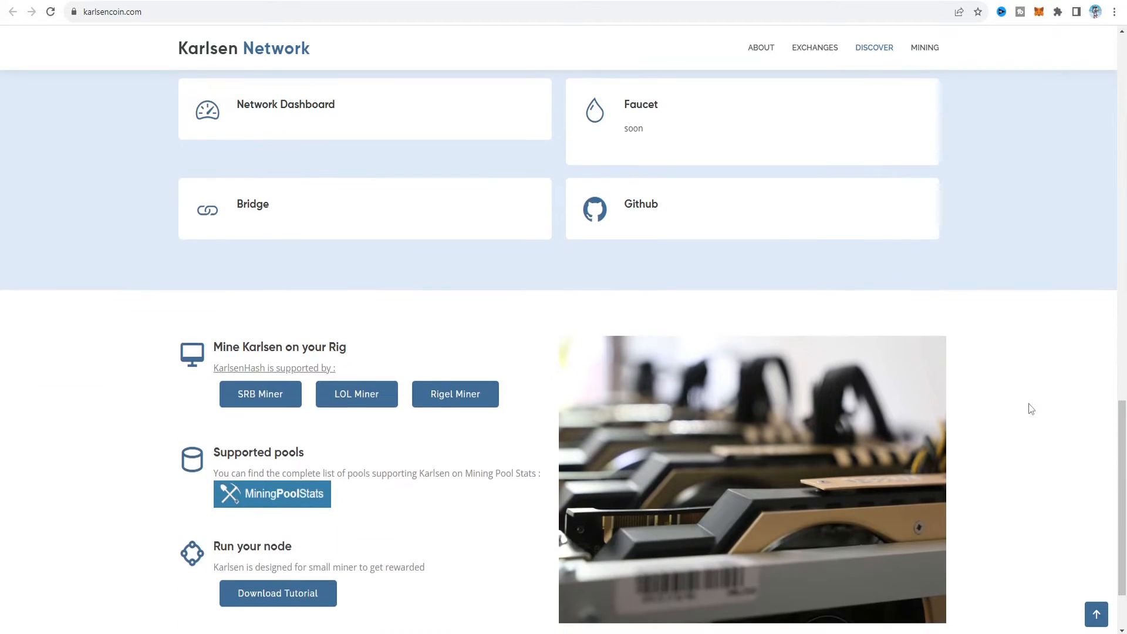
pyautogui.scroll(-2, 1050, 435)
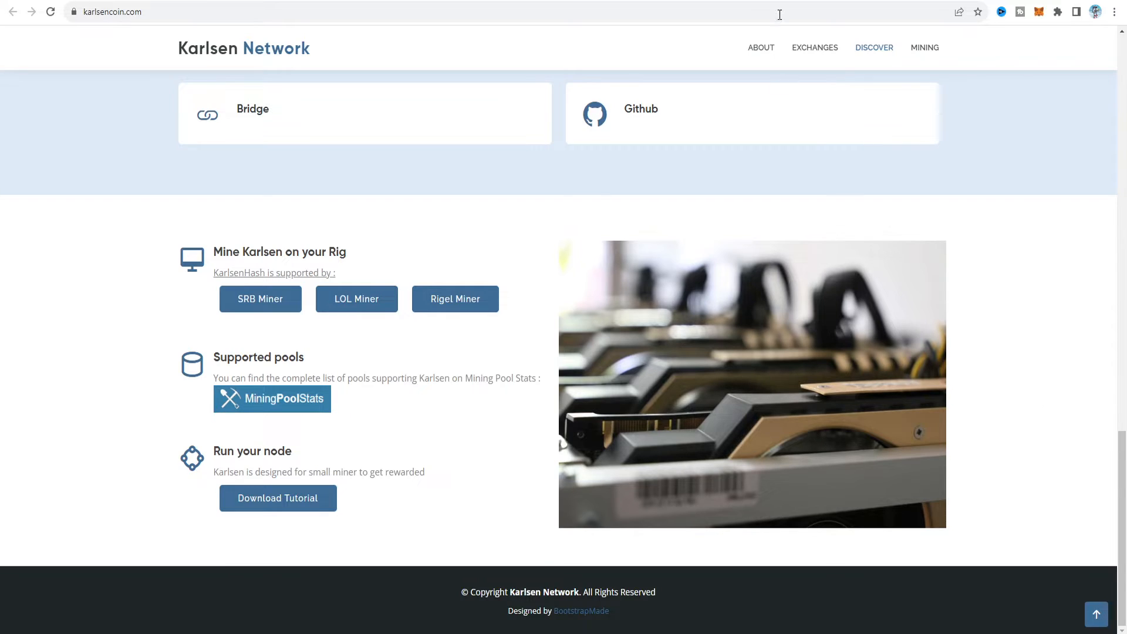
# Step: Switch to the hashrate.no page for Karlsen on the RTX 3060 and review its overclock examples
pyautogui.hotkey('ctrl', 'Tab')
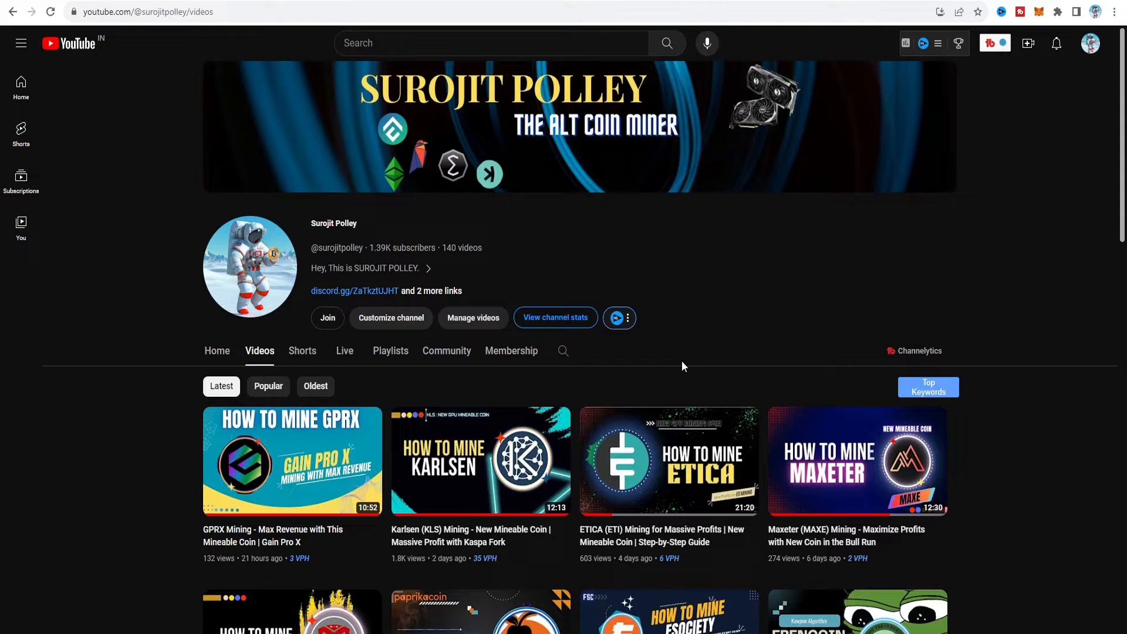
pyautogui.hotkey('ctrl', 'Tab')
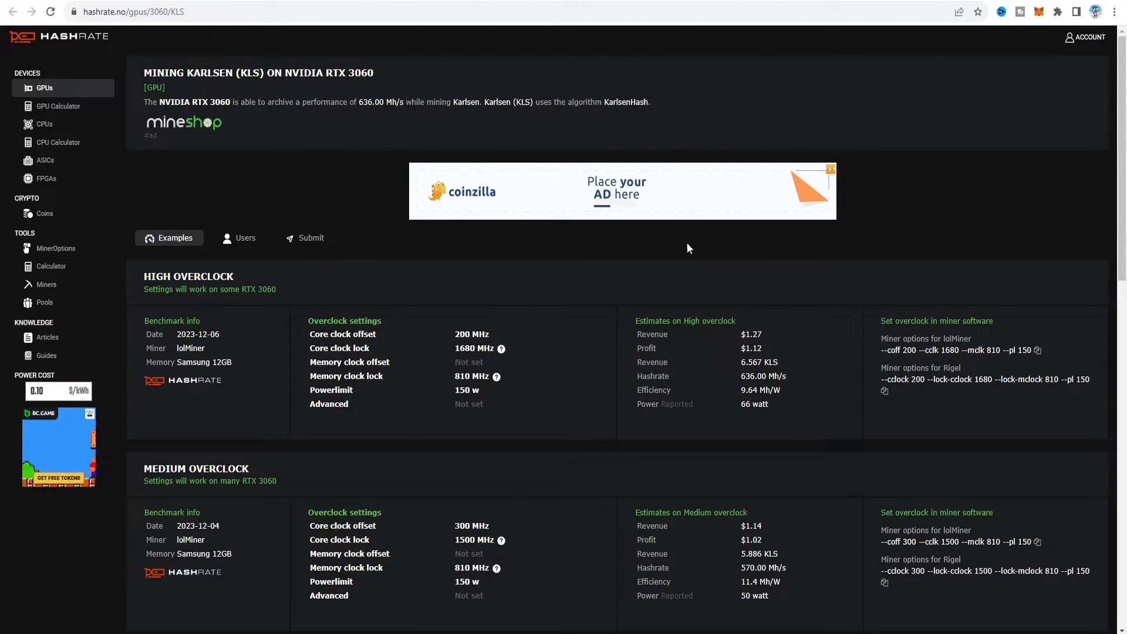
pyautogui.scroll(-1, 875, 249)
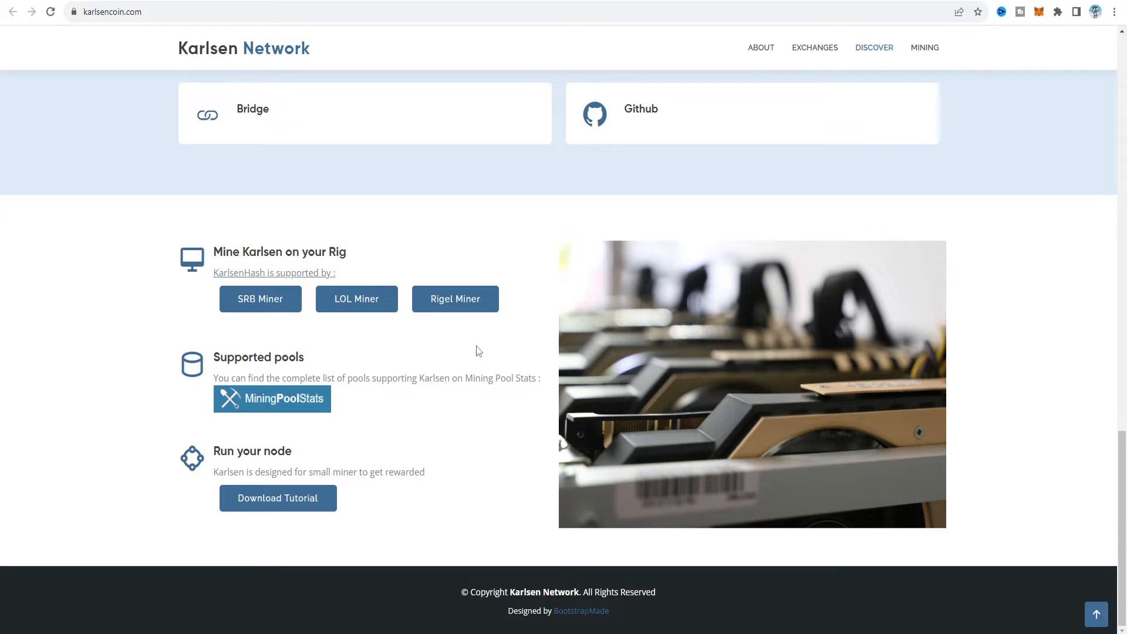
# Step: Open the Rigel Miner link from the Karlsen homepage and review the site's exchanges and ecosystem sections again
pyautogui.click(456, 305)
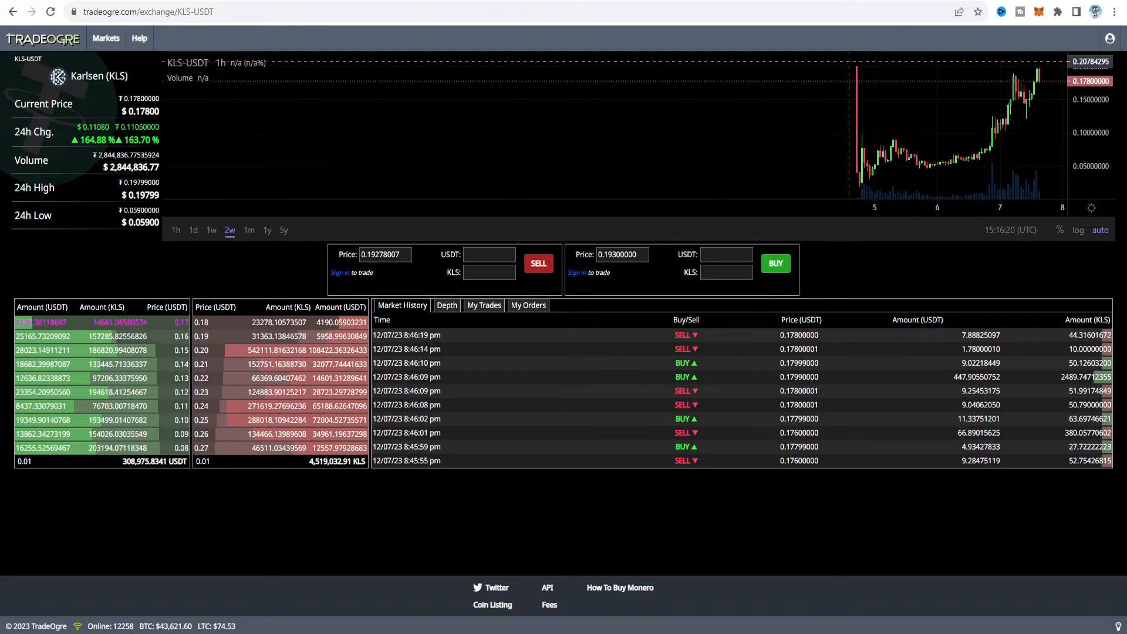
pyautogui.click(907, 0)
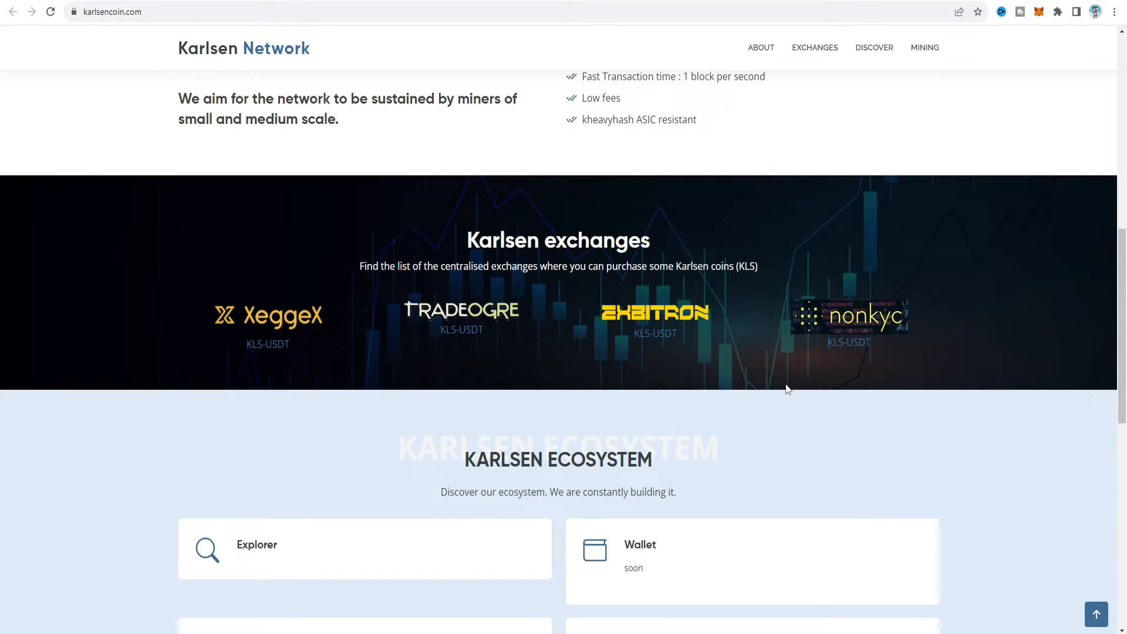
pyautogui.scroll(-2, 786, 390)
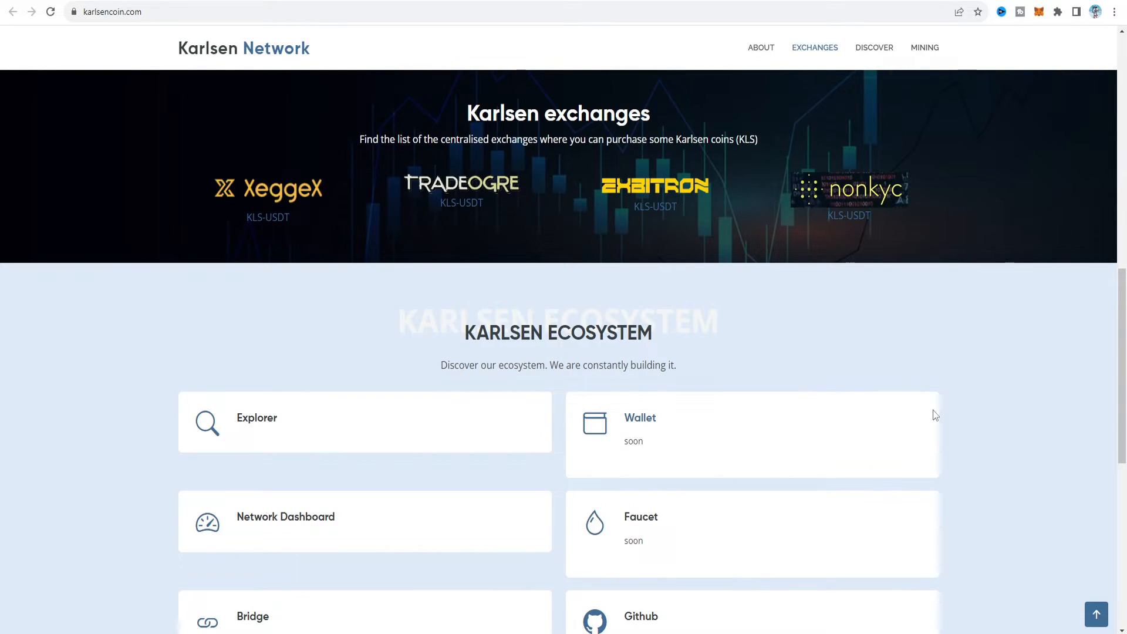
pyautogui.scroll(-2, 1010, 364)
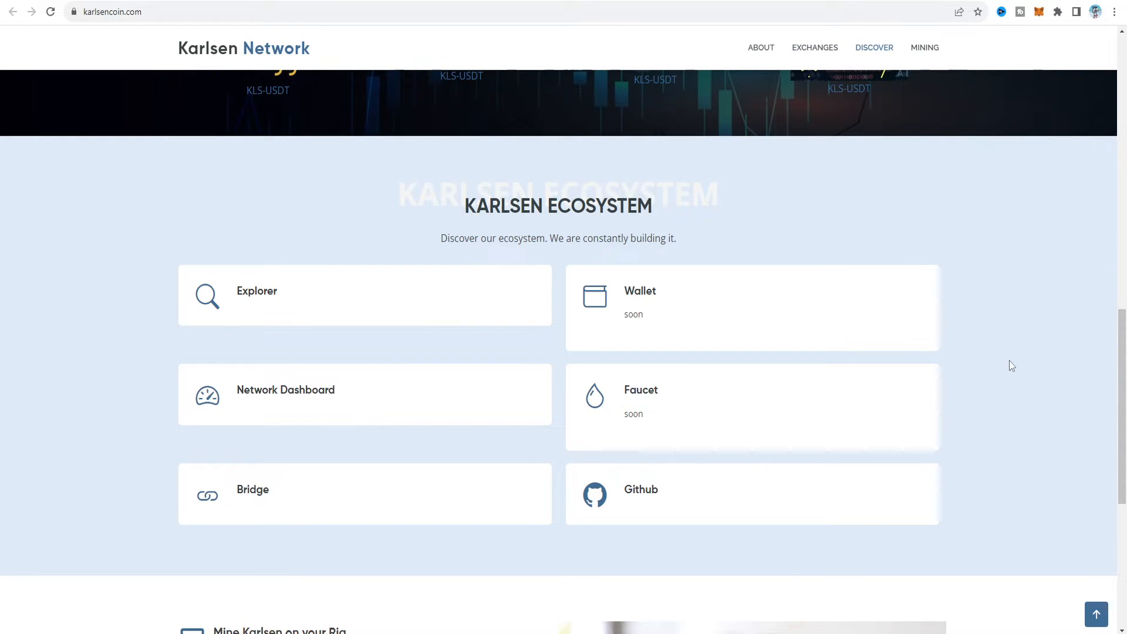
pyautogui.scroll(10, 1010, 358)
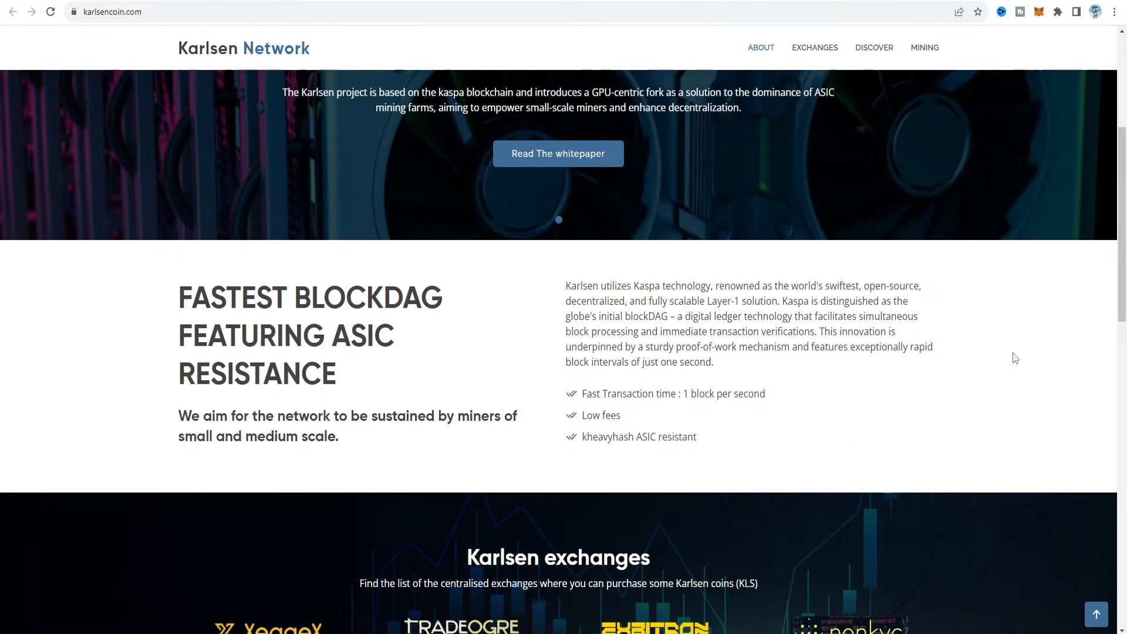
pyautogui.scroll(5, 1015, 358)
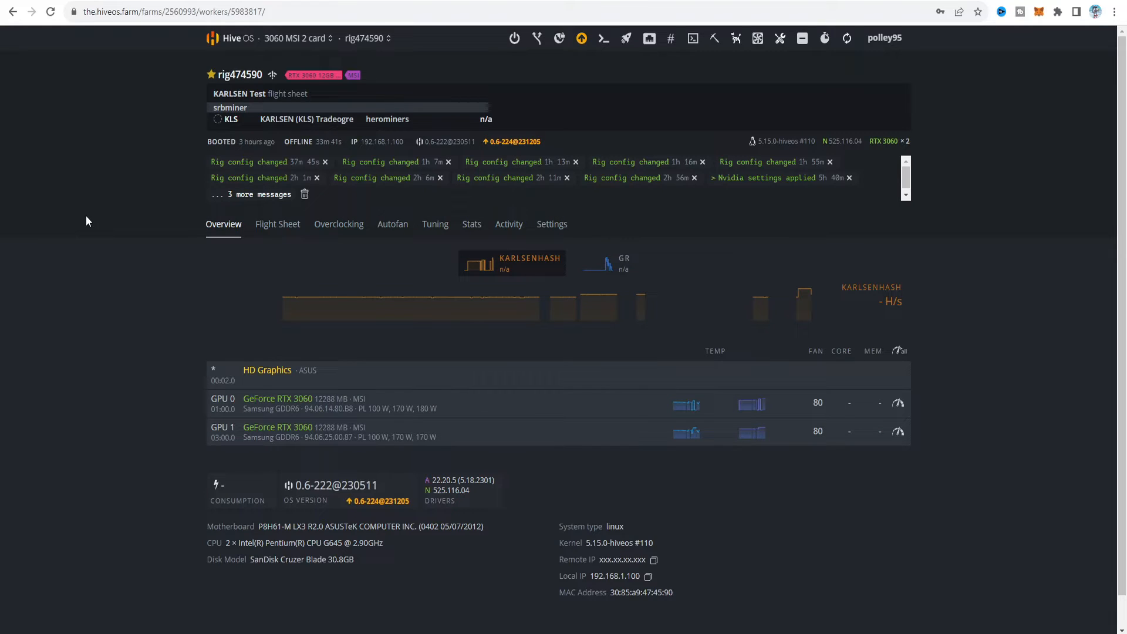
# Step: Examine the rig's hashrate history and its Karlsen flight sheets in Hive OS
pyautogui.click(613, 267)
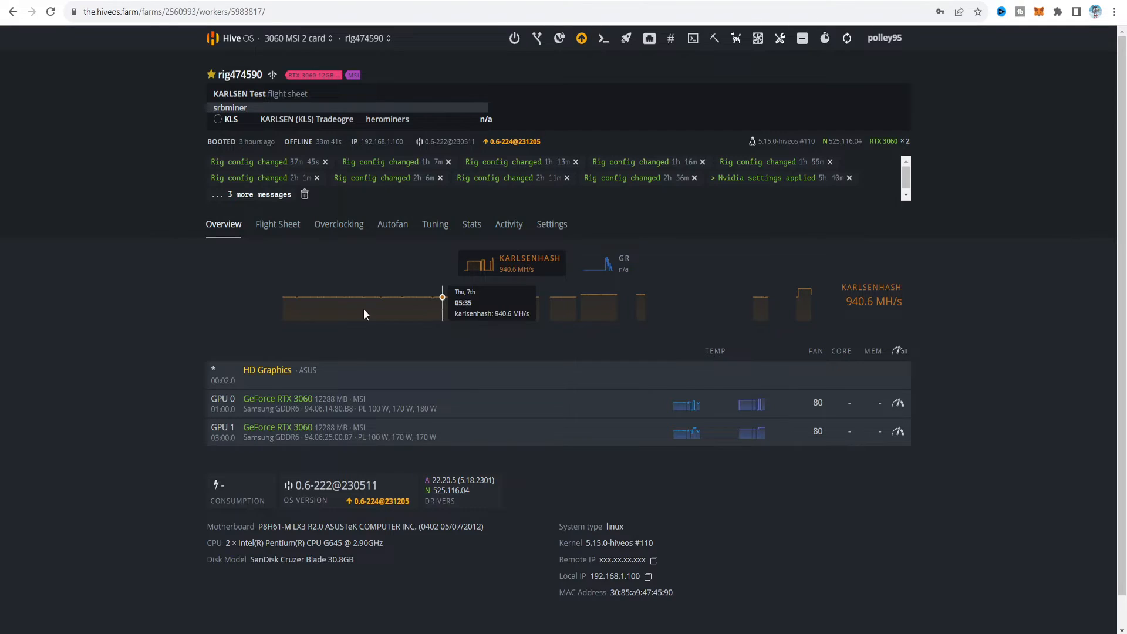
pyautogui.click(289, 232)
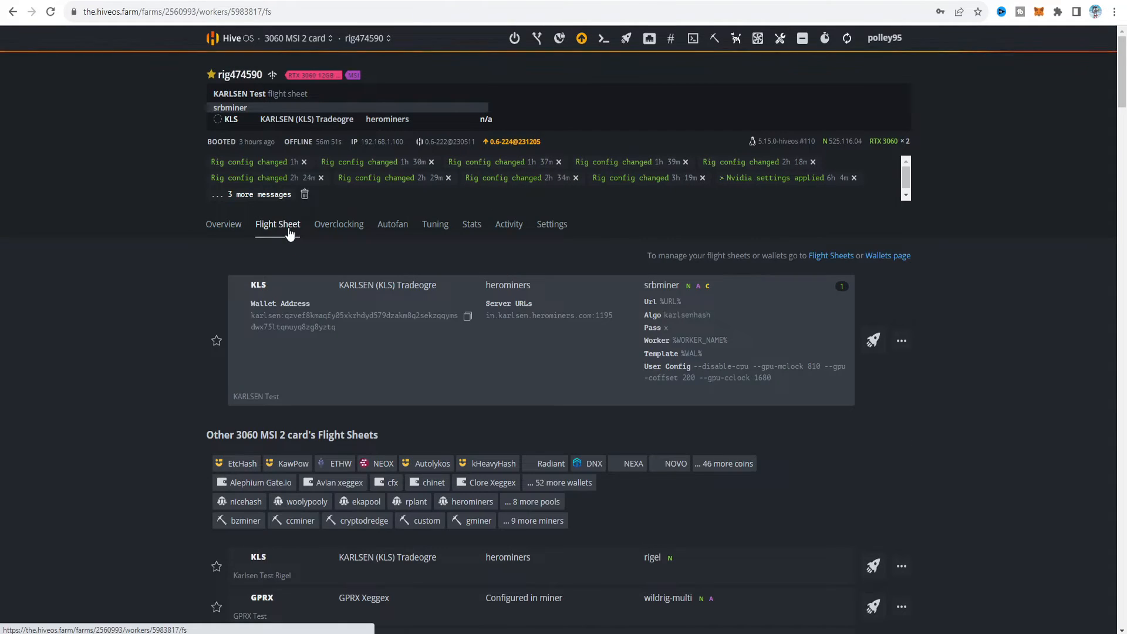
pyautogui.scroll(-2, 83, 318)
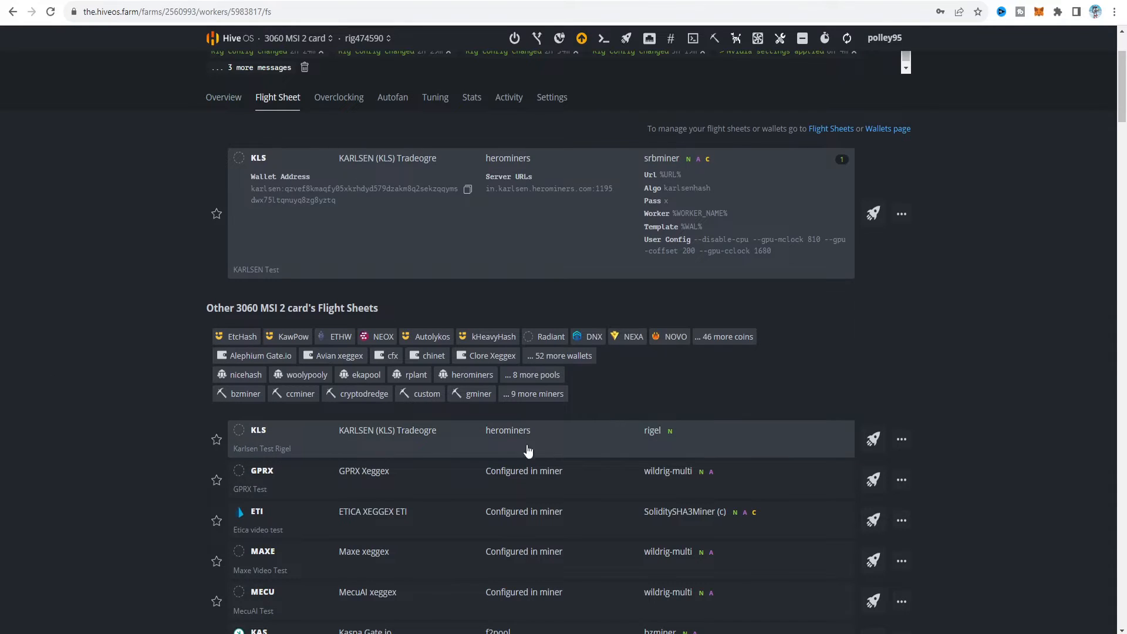
pyautogui.scroll(2, 681, 449)
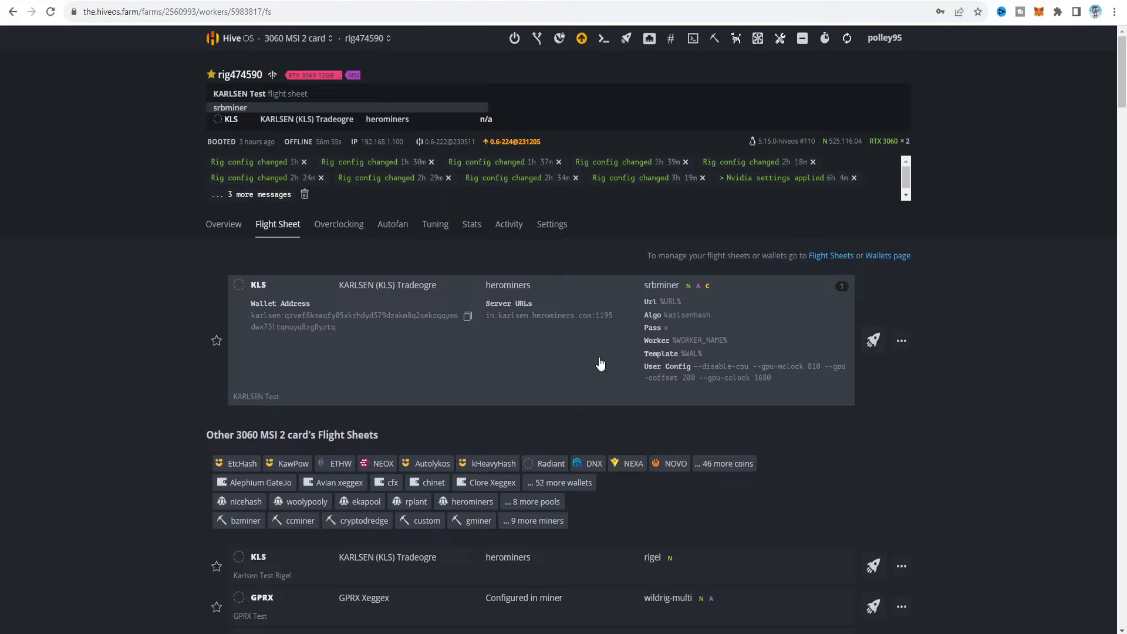
pyautogui.click(227, 226)
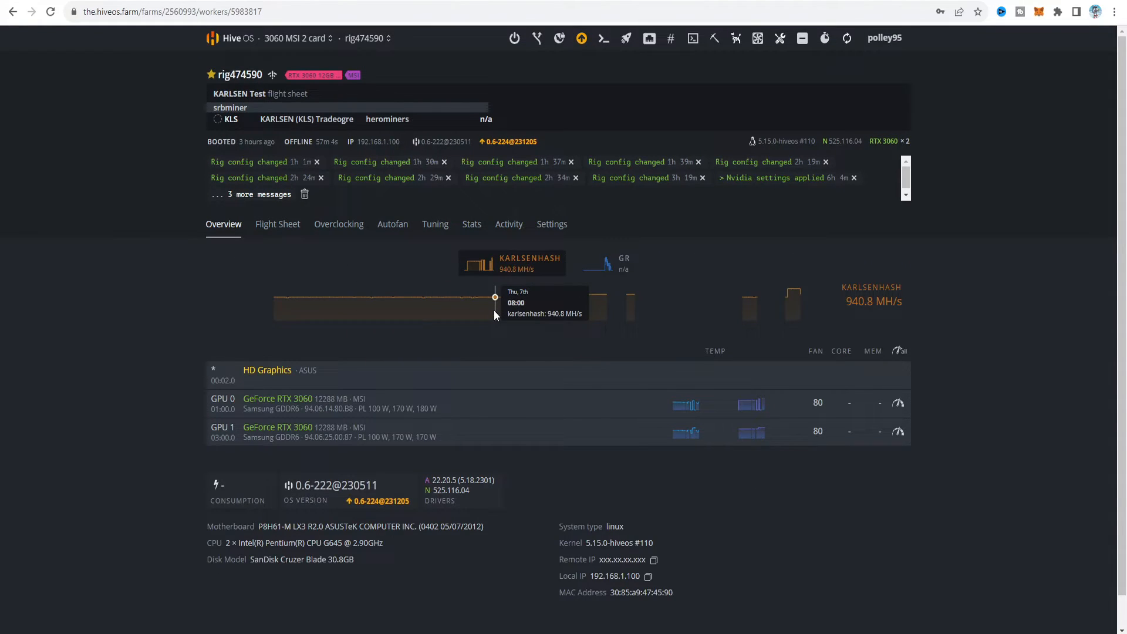
# Step: Open the Karlsen Test Rigel flight sheet for editing from the rig's flight sheet list
pyautogui.click(289, 238)
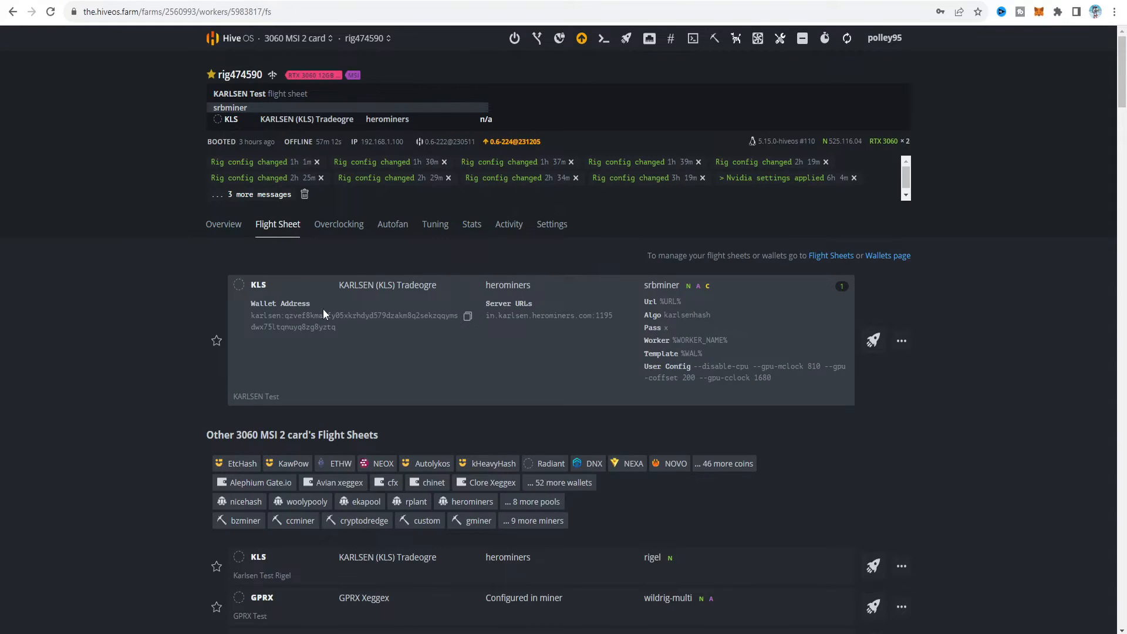
pyautogui.scroll(-2, 986, 399)
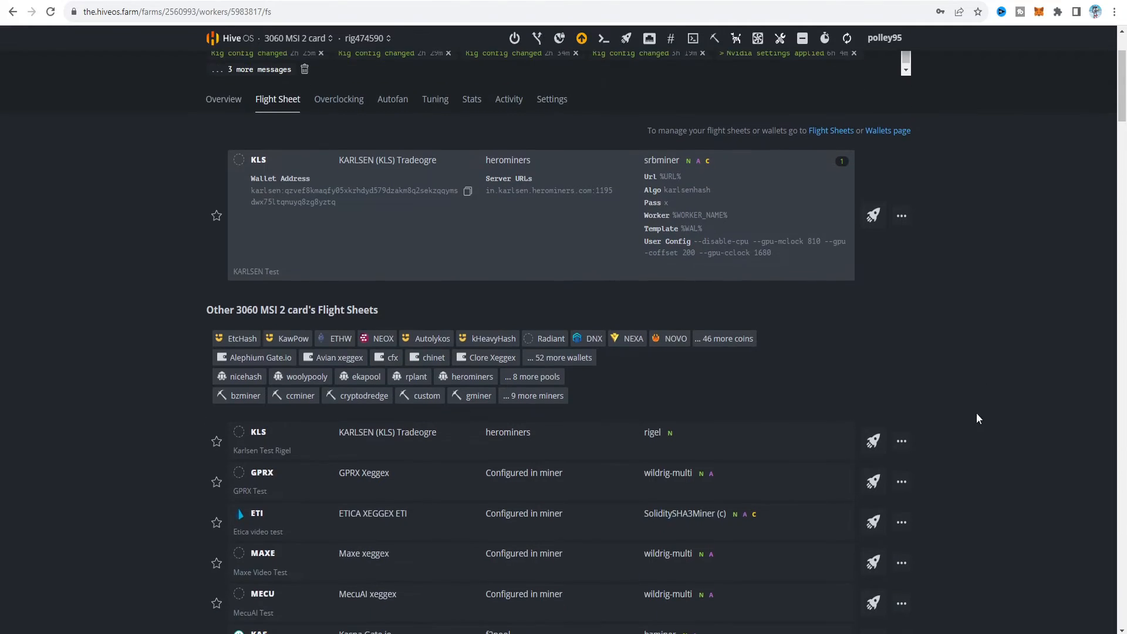
pyautogui.click(902, 440)
pyautogui.click(869, 465)
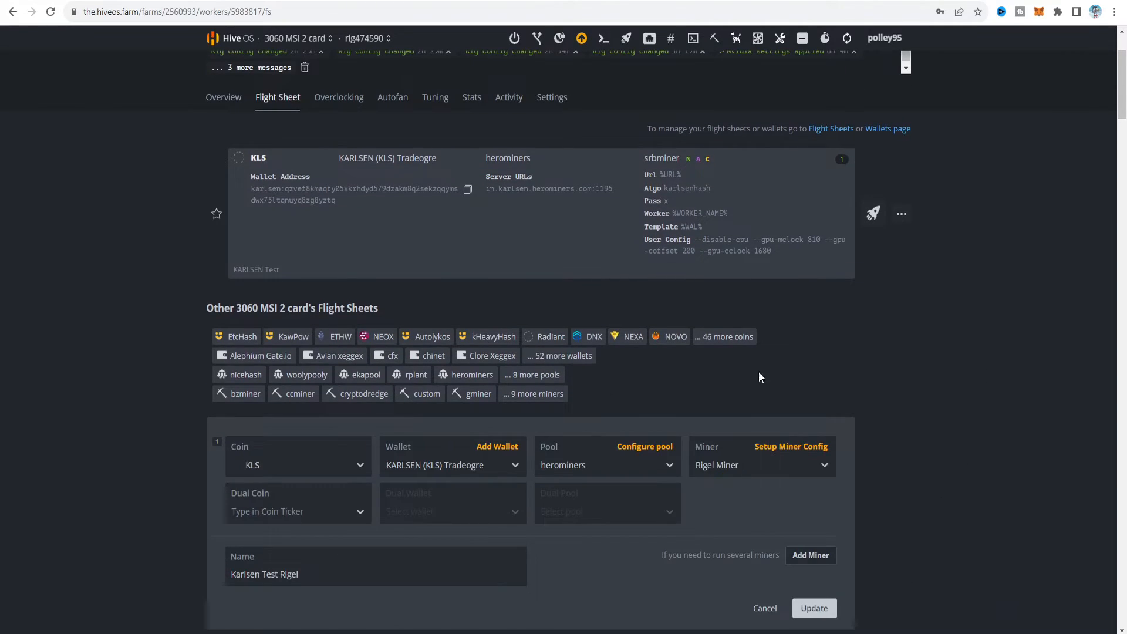
pyautogui.scroll(-2, 892, 358)
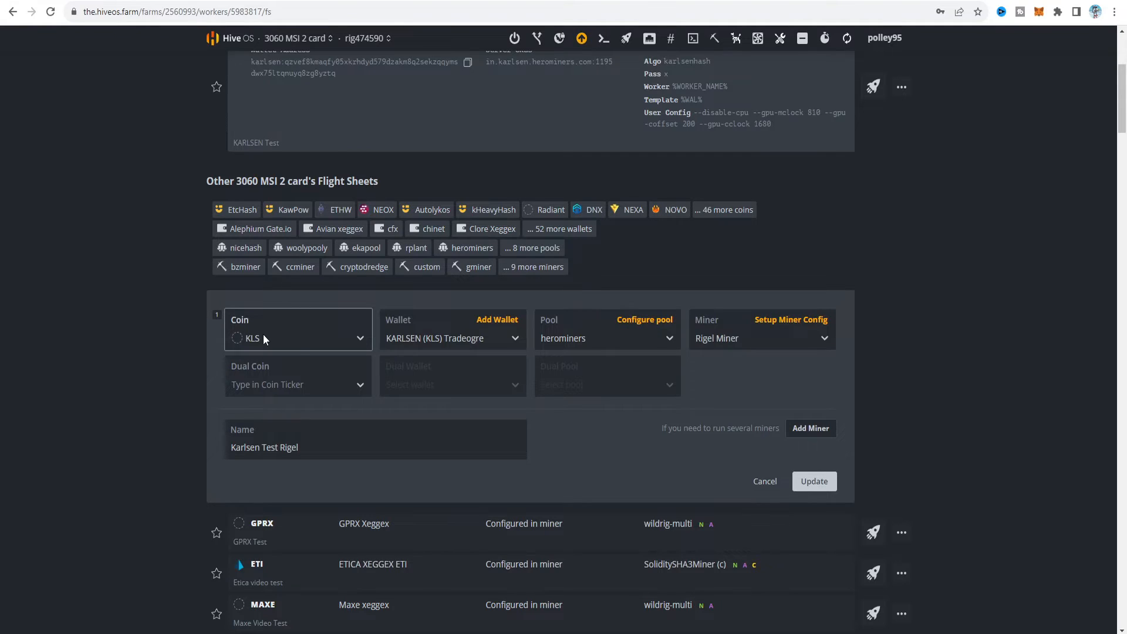
# Step: Check the flight sheet's wallet and pool choices, keeping KARLSEN (KLS) Tradeogre and herominers, and select Rigel Miner as the miner
pyautogui.click(468, 339)
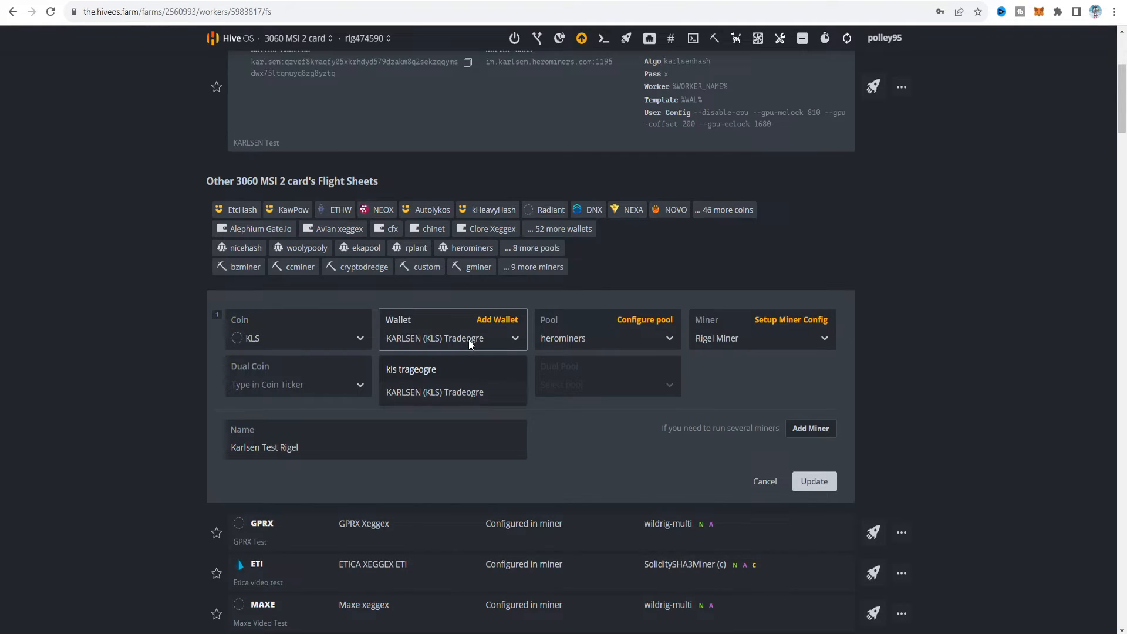
pyautogui.click(73, 342)
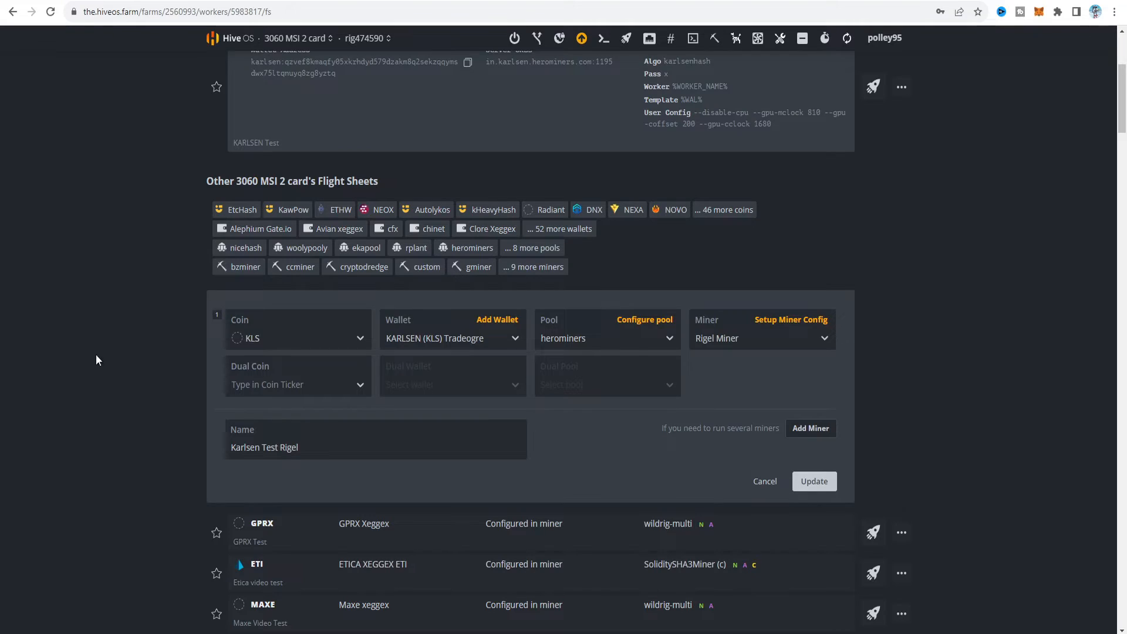
pyautogui.click(565, 339)
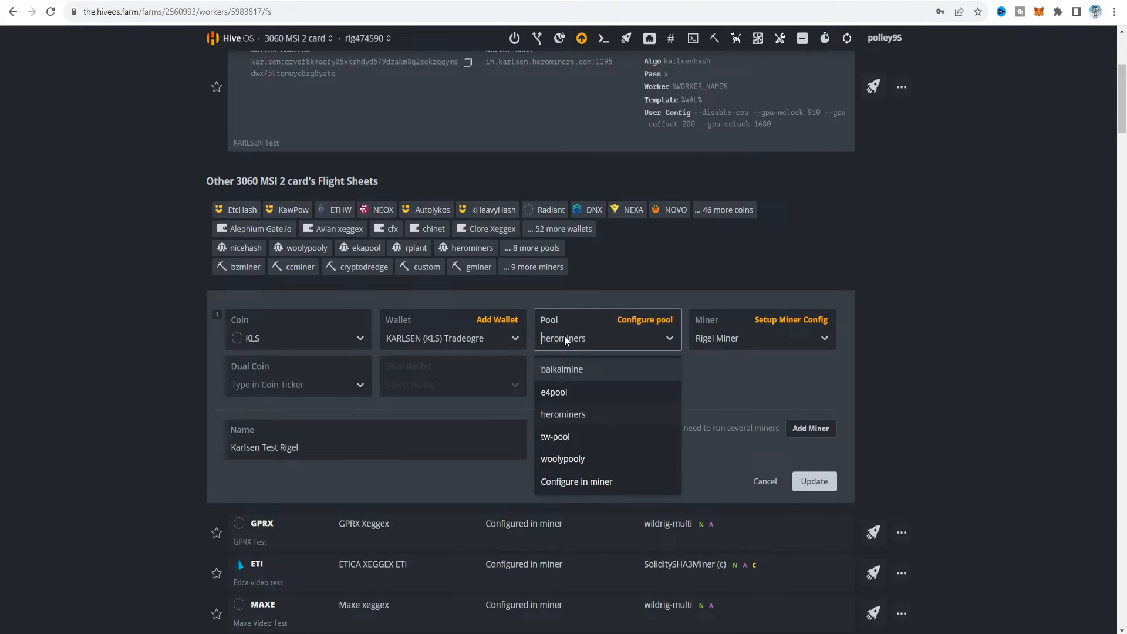
pyautogui.click(565, 336)
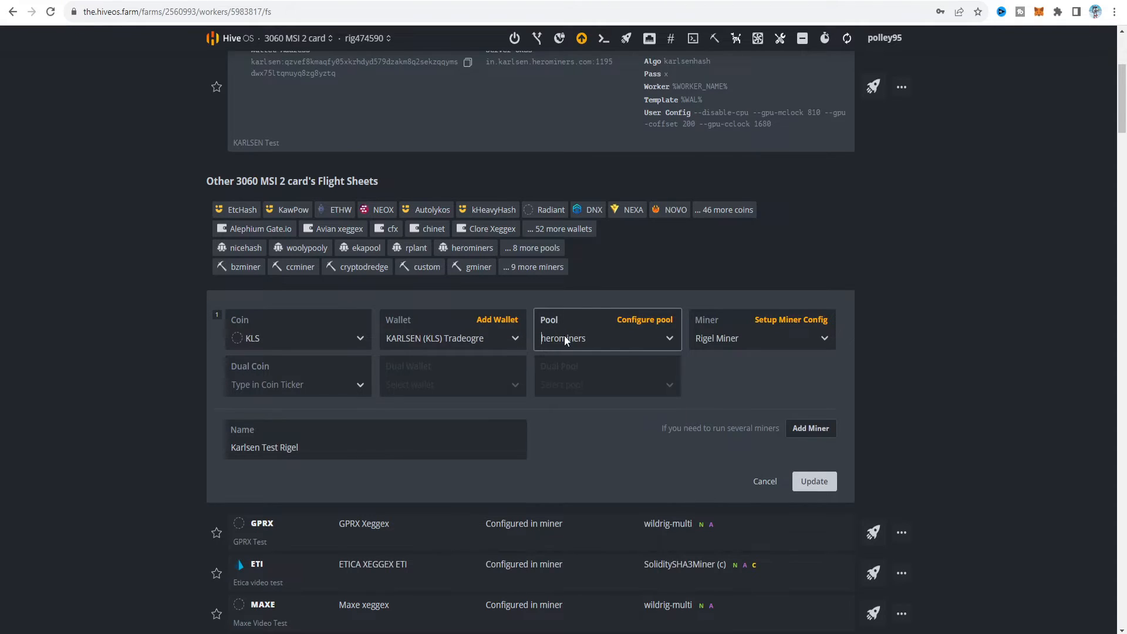
pyautogui.click(759, 348)
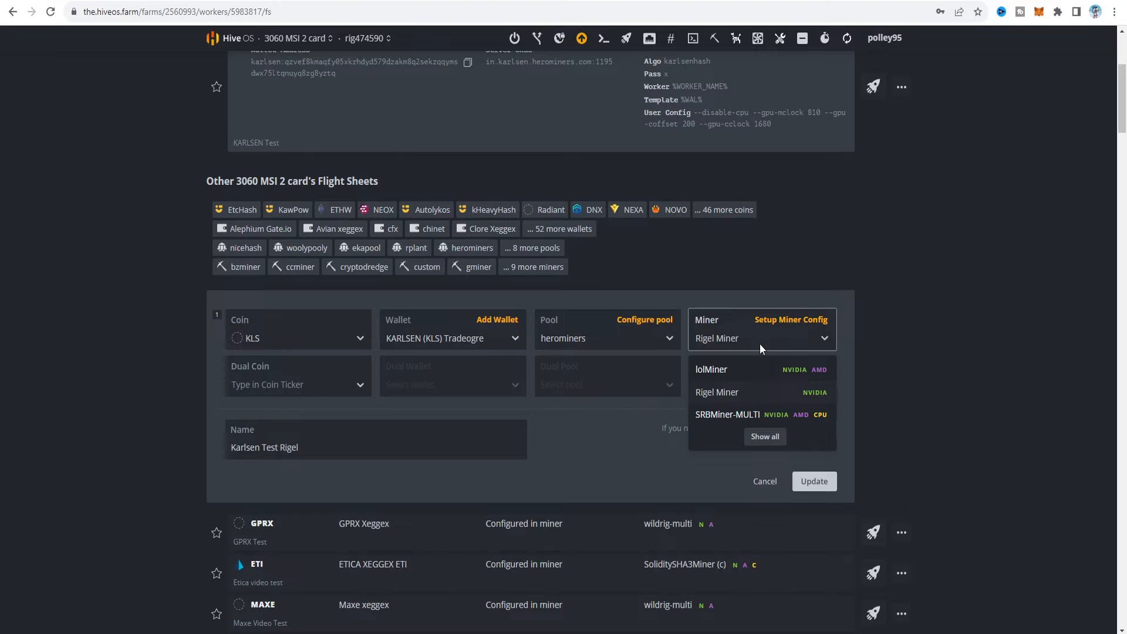
pyautogui.click(762, 387)
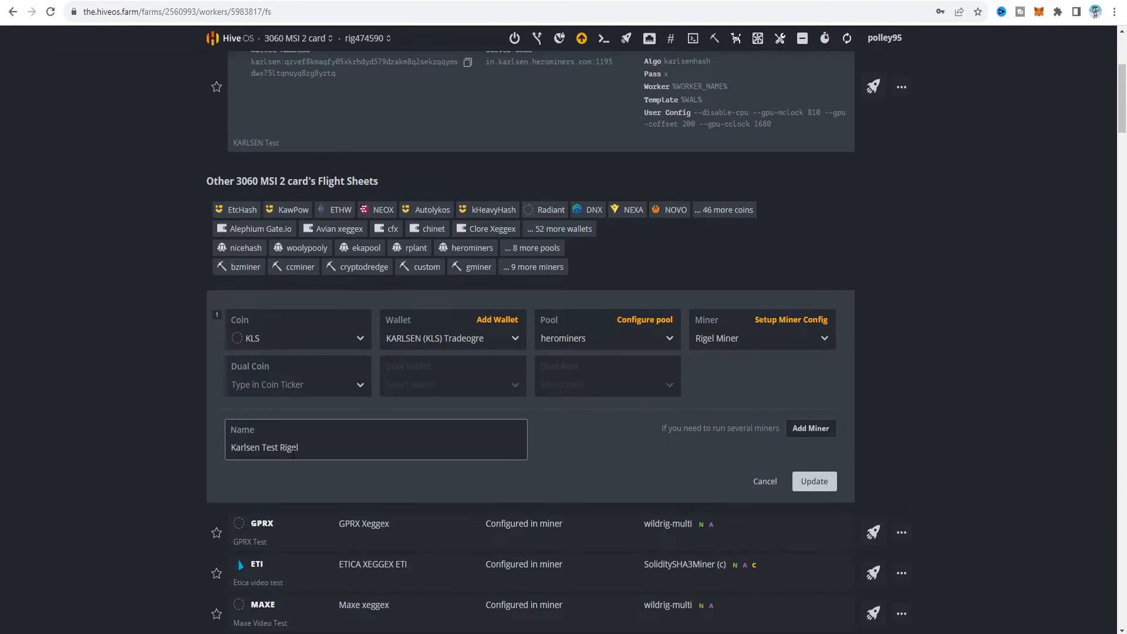
# Step: Open the Rigel Miner configuration for the Karlsen Test Rigel flight sheet and review its hash algorithm, wallet template, pool URL and extra config arguments
pyautogui.click(804, 320)
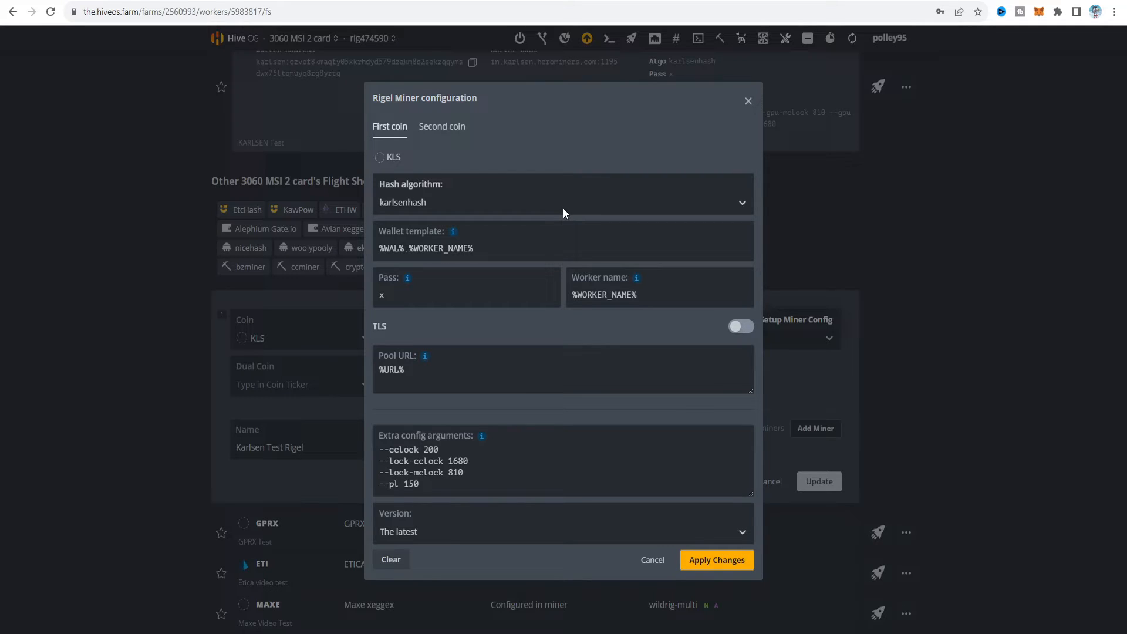
pyautogui.moveTo(453, 235)
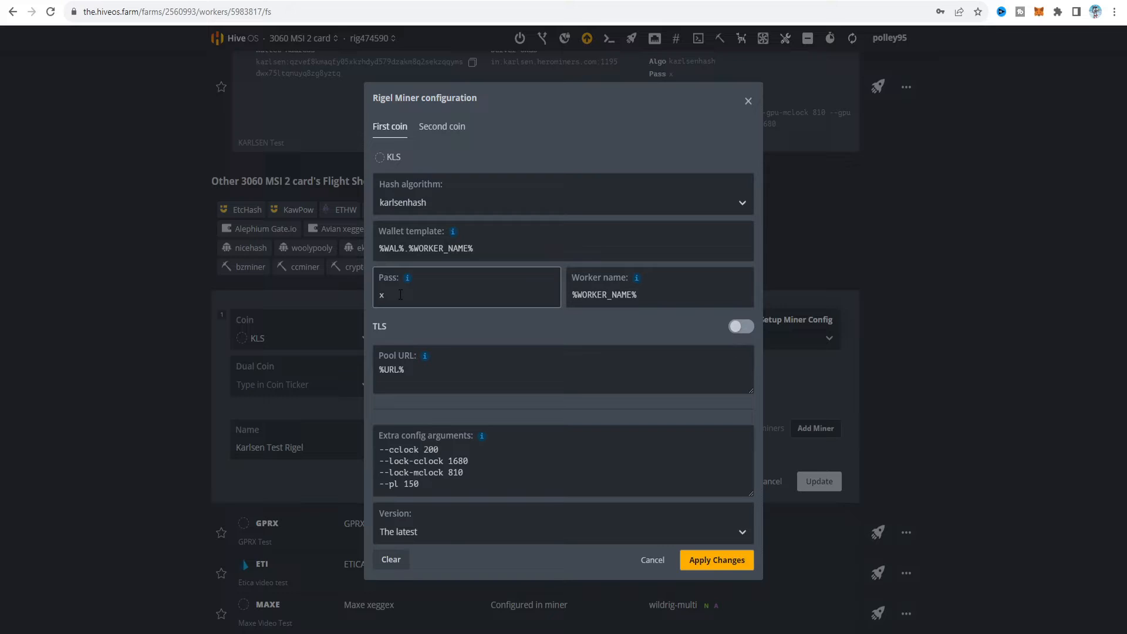
pyautogui.moveTo(636, 278)
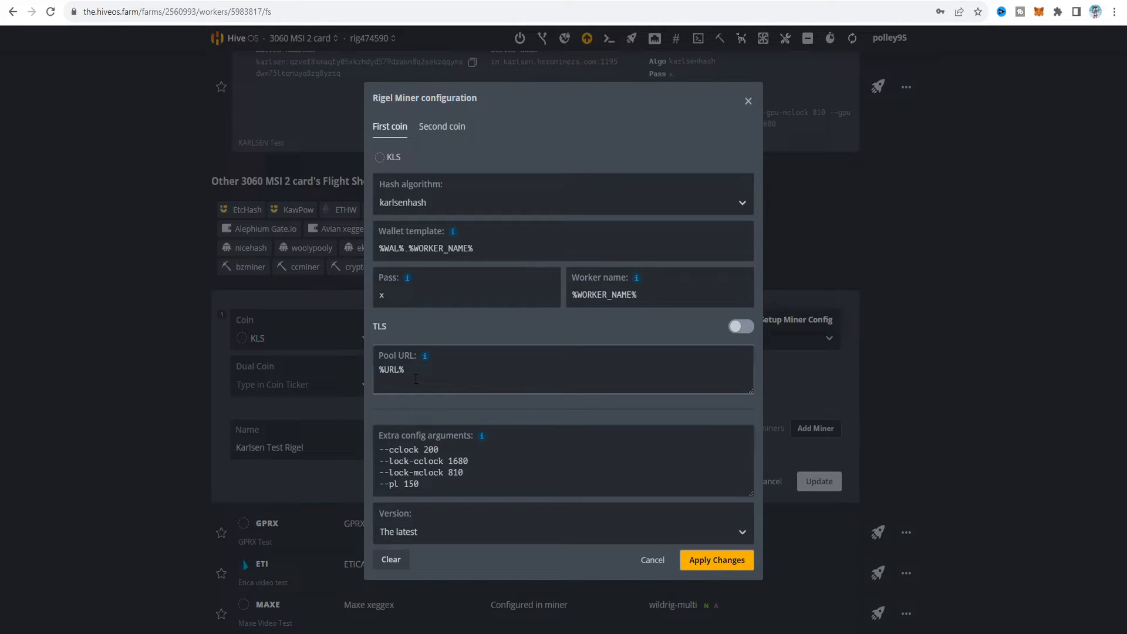
pyautogui.click(420, 484)
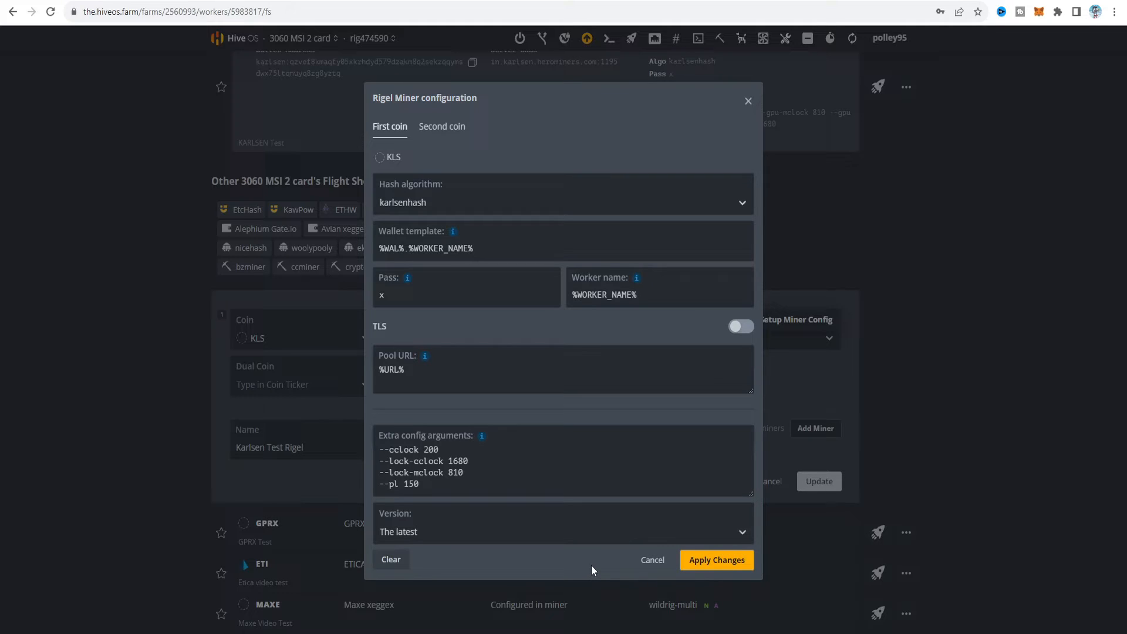
# Step: Switch to the hashrate.no RTX 3060 page for KLS and compare the Rigel options in the high and medium overclock examples
pyautogui.click(748, 1)
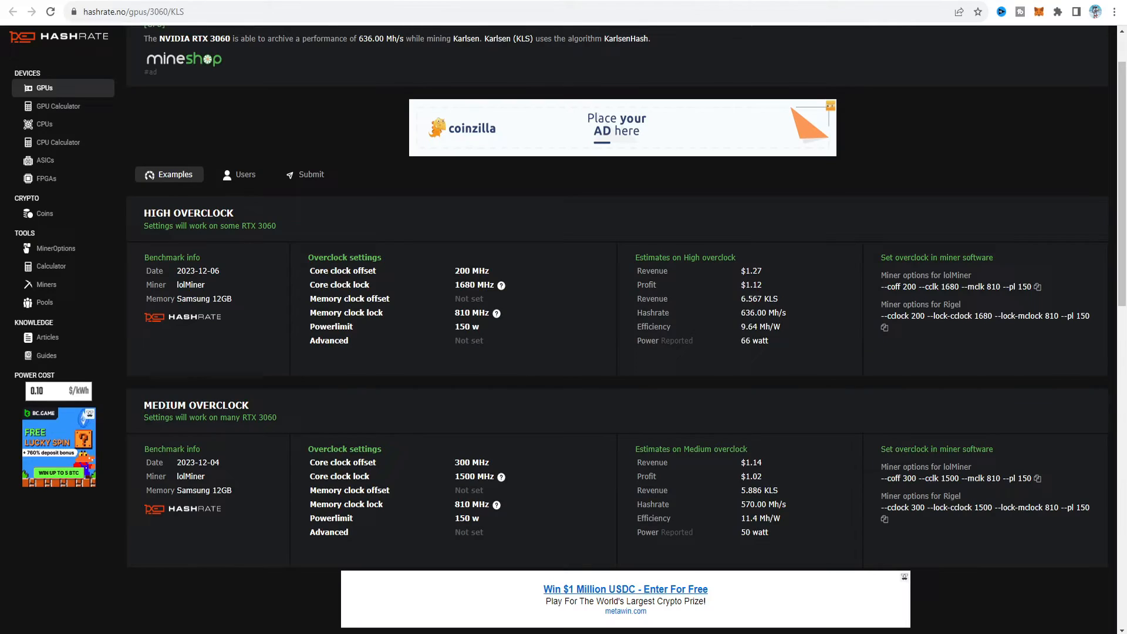
pyautogui.scroll(-1, 938, 314)
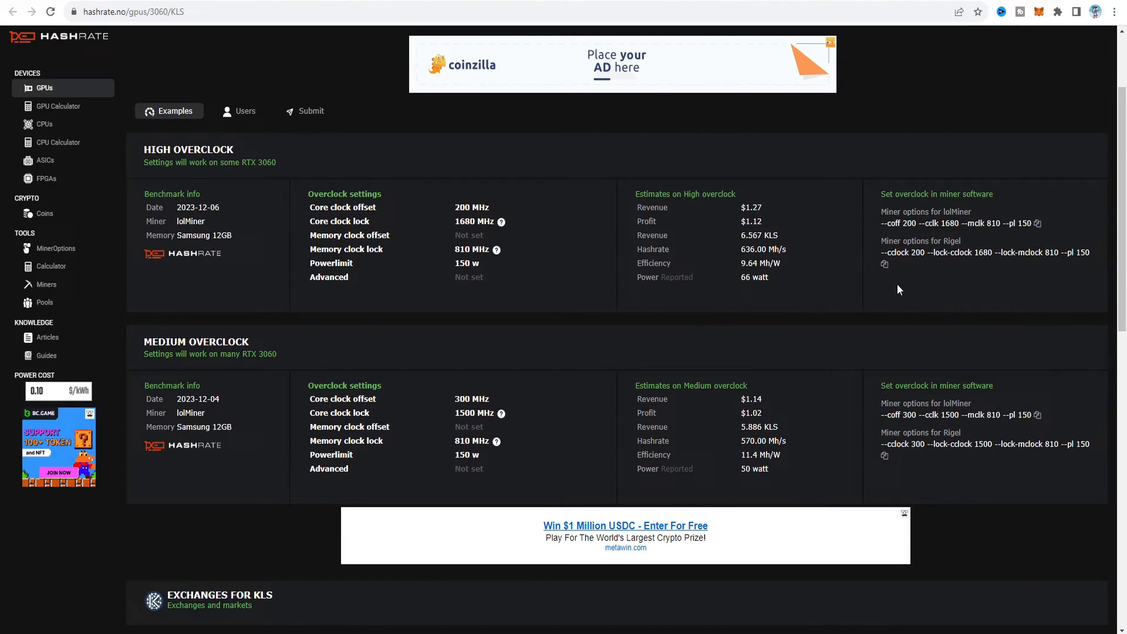
pyautogui.scroll(1, 900, 346)
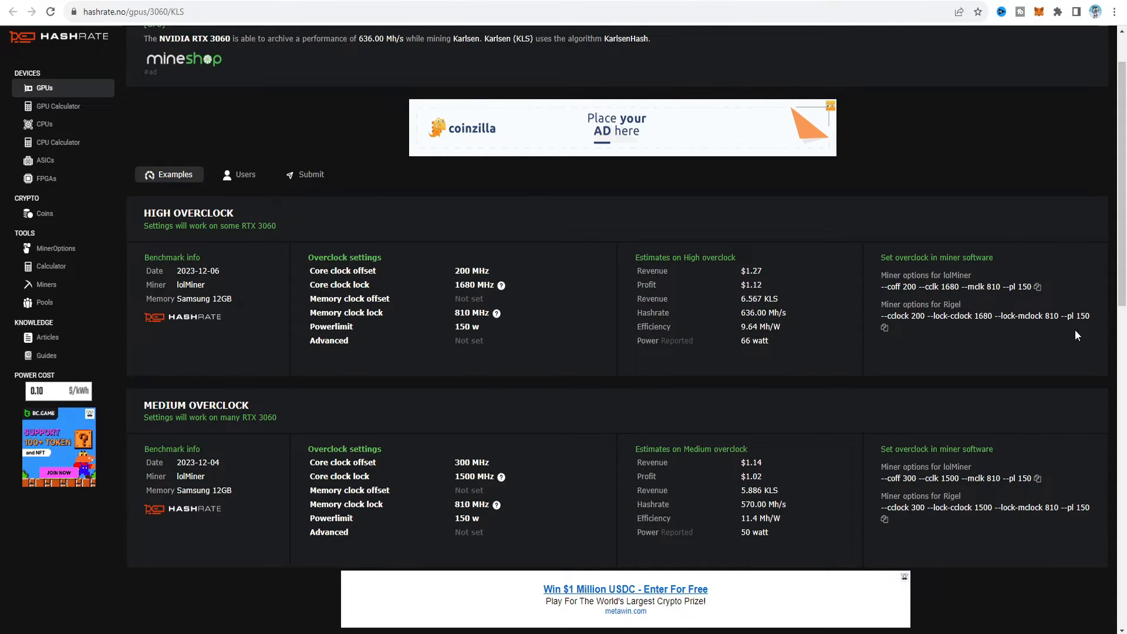
pyautogui.scroll(-1, 1075, 329)
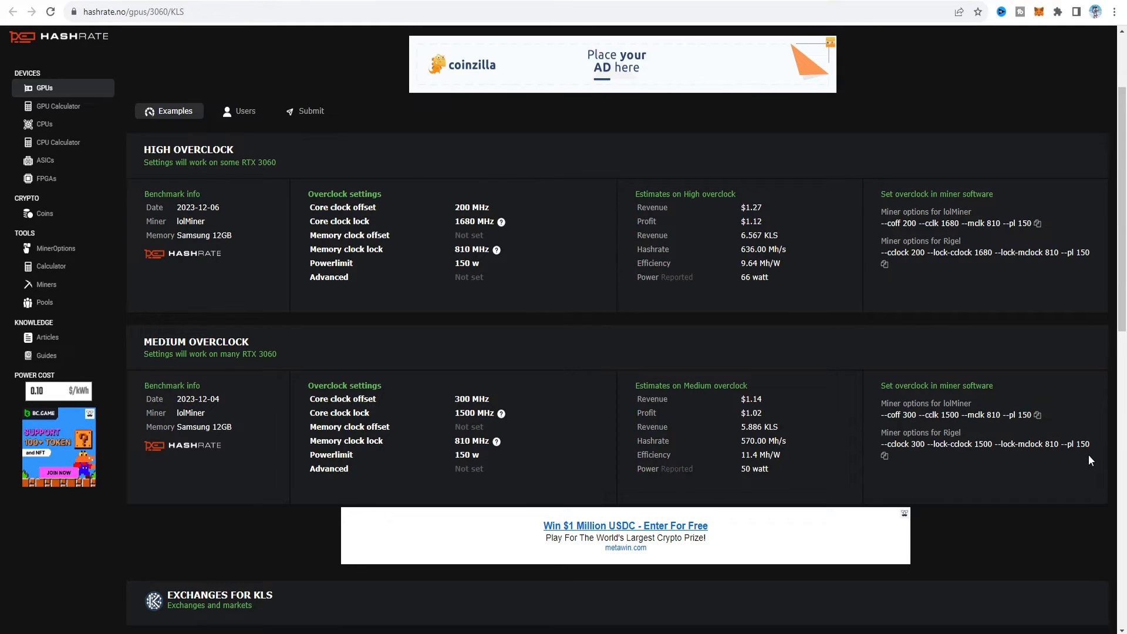
pyautogui.scroll(1, 1025, 357)
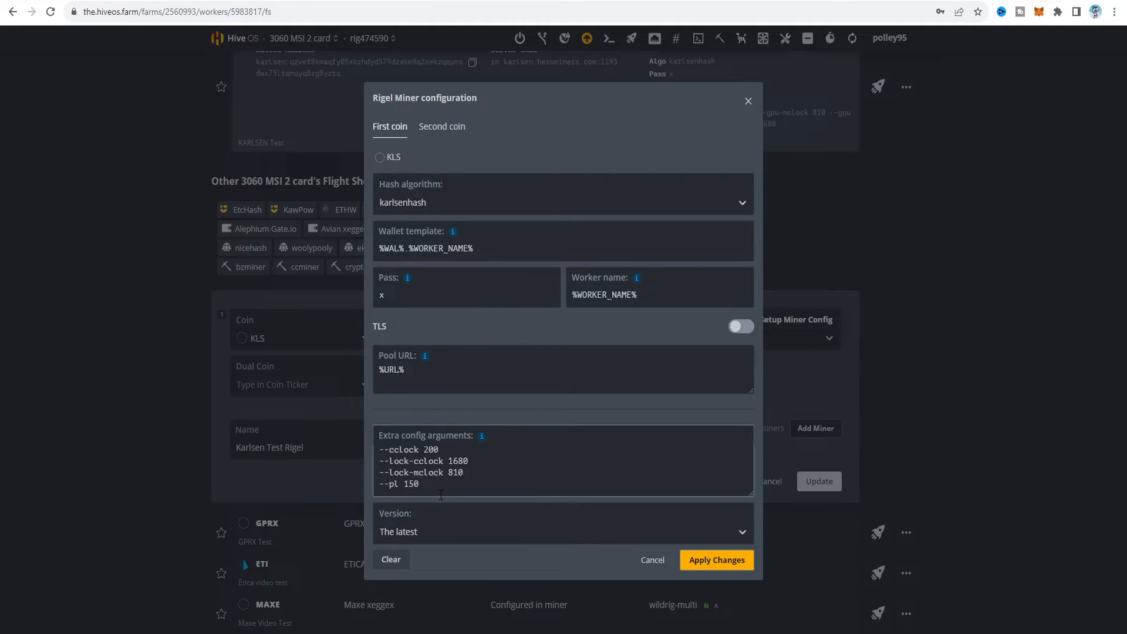
# Step: Apply the Rigel Miner configuration in Hive OS and update the Karlsen Test Rigel flight sheet
pyautogui.click(717, 563)
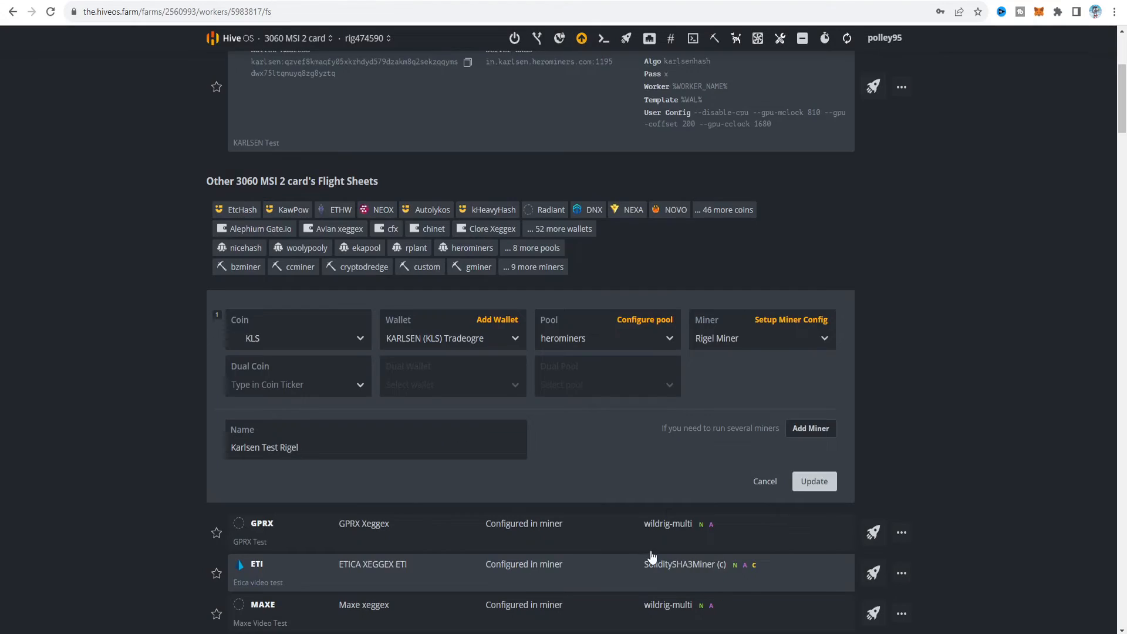
pyautogui.click(831, 486)
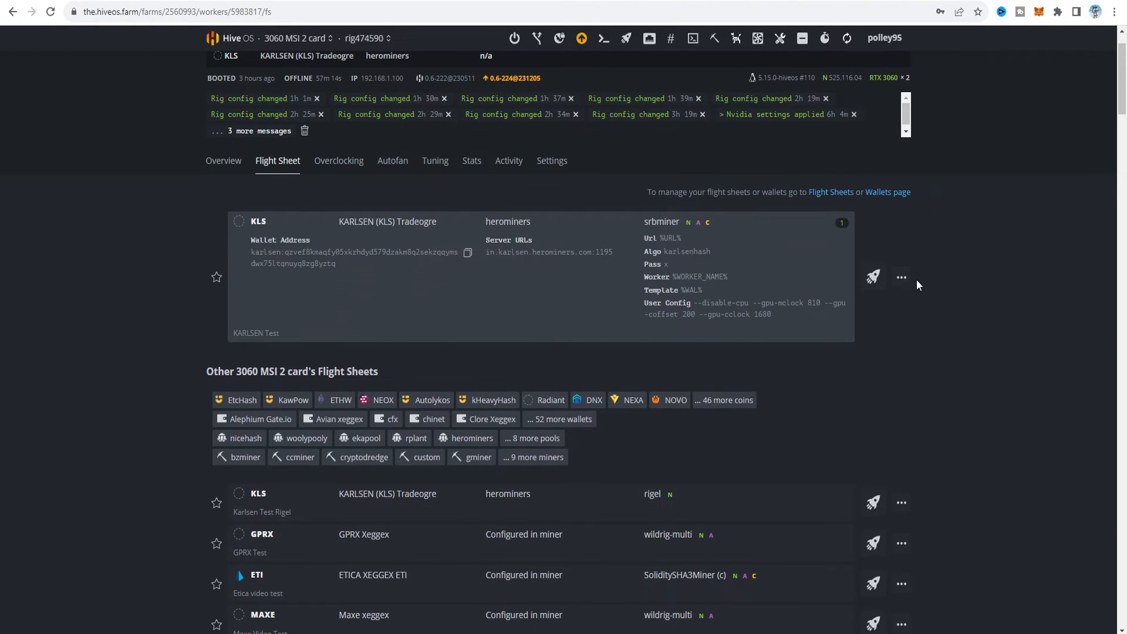
# Step: Open the KARLSEN Test flight sheet's SRBMiner-MULTI configuration, review its plugin and device configs, and apply it
pyautogui.click(908, 293)
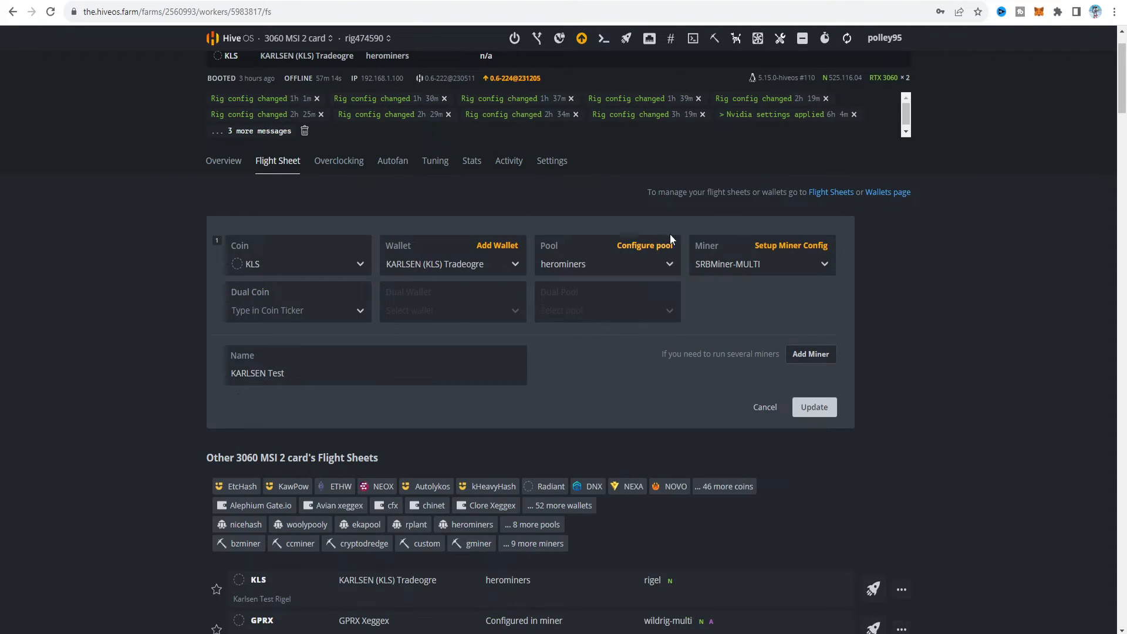
pyautogui.click(789, 245)
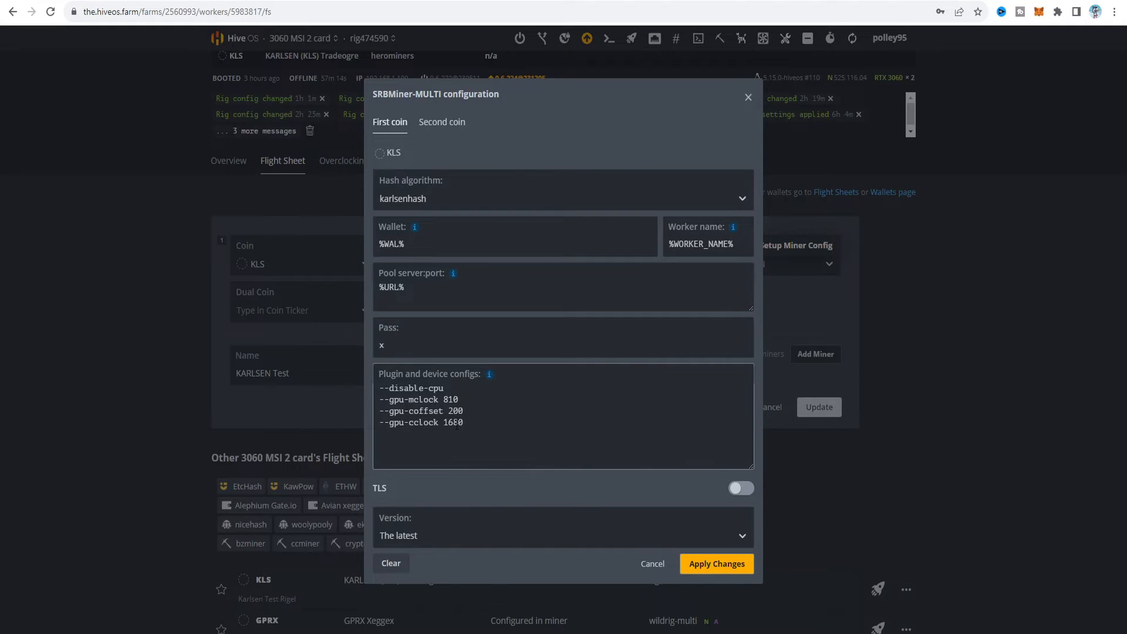
pyautogui.click(716, 563)
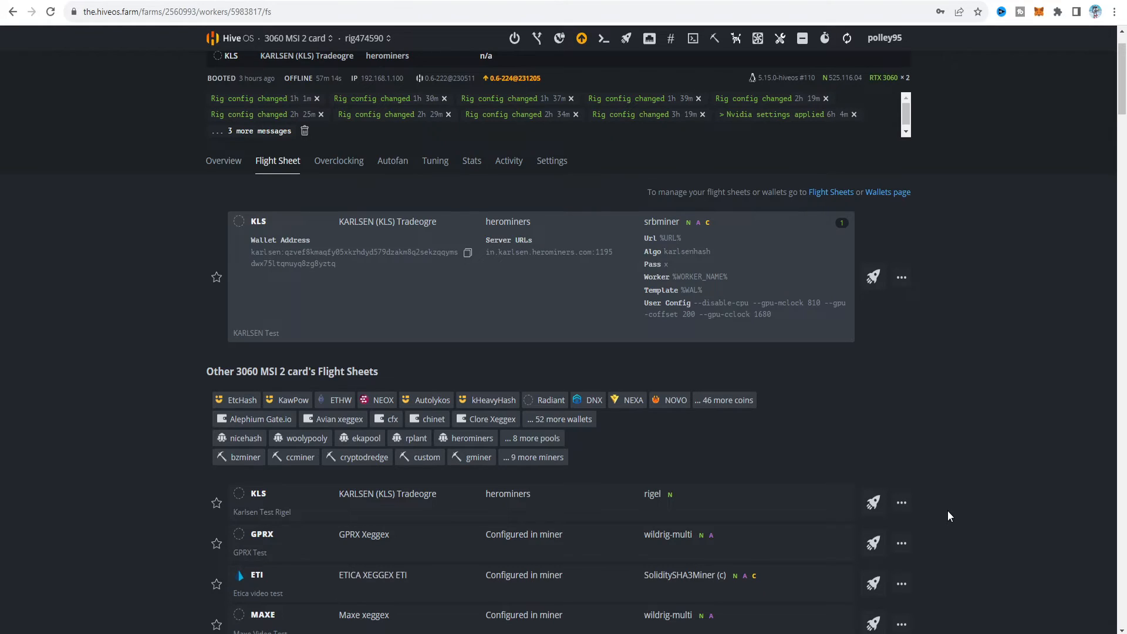
# Step: Check the rig's overview with its hashrate graph and GPU list, and return to its flight sheets
pyautogui.scroll(1, 916, 432)
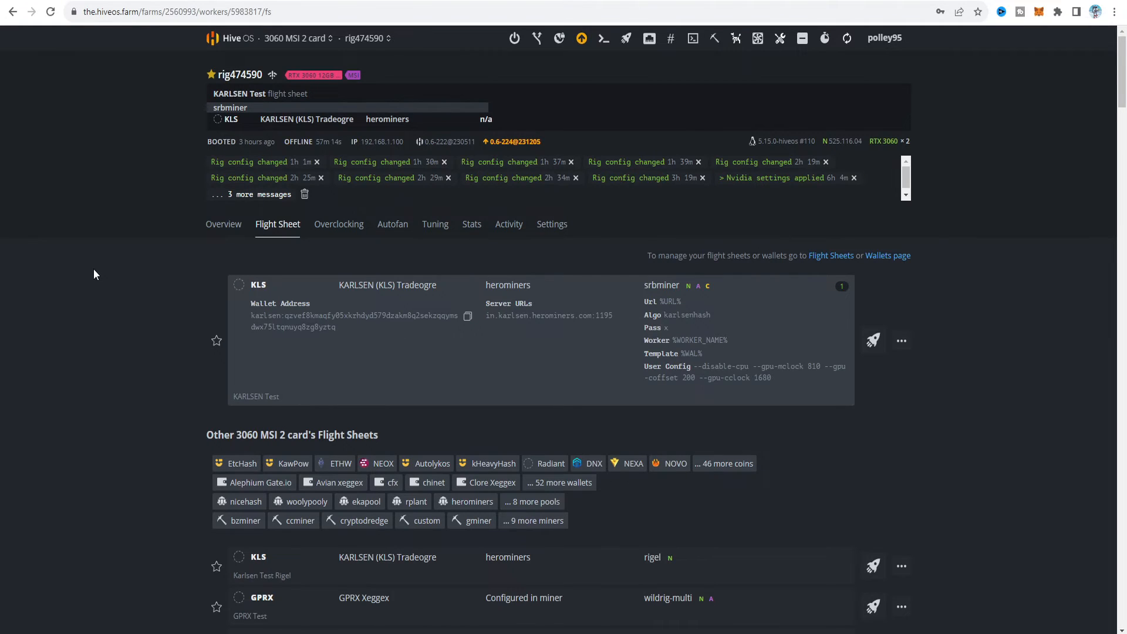
pyautogui.click(223, 229)
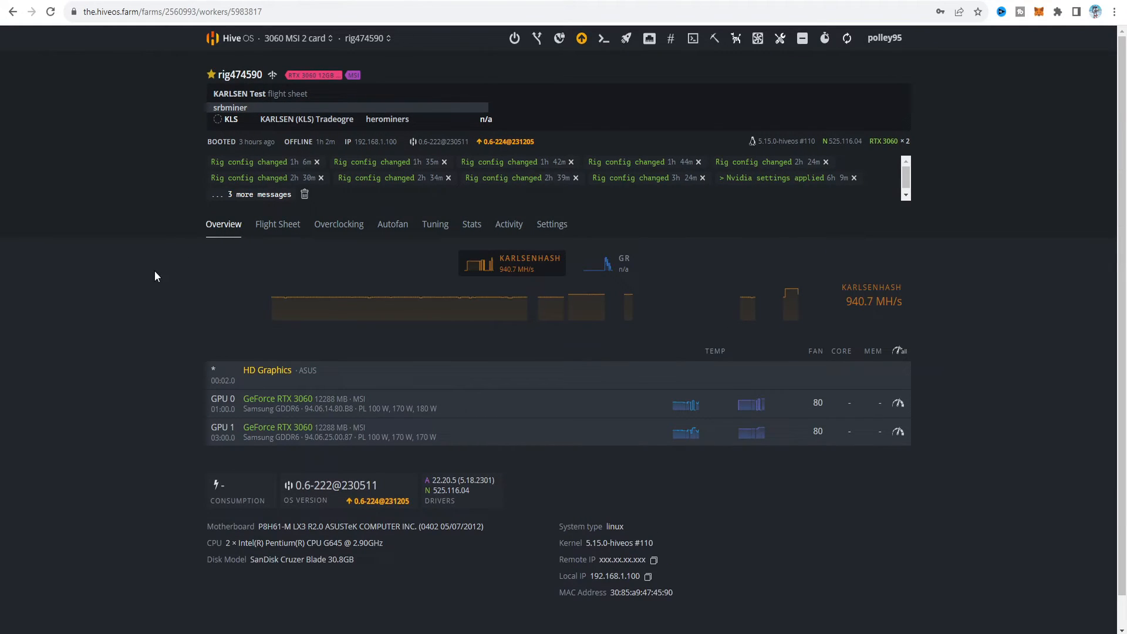
pyautogui.click(283, 232)
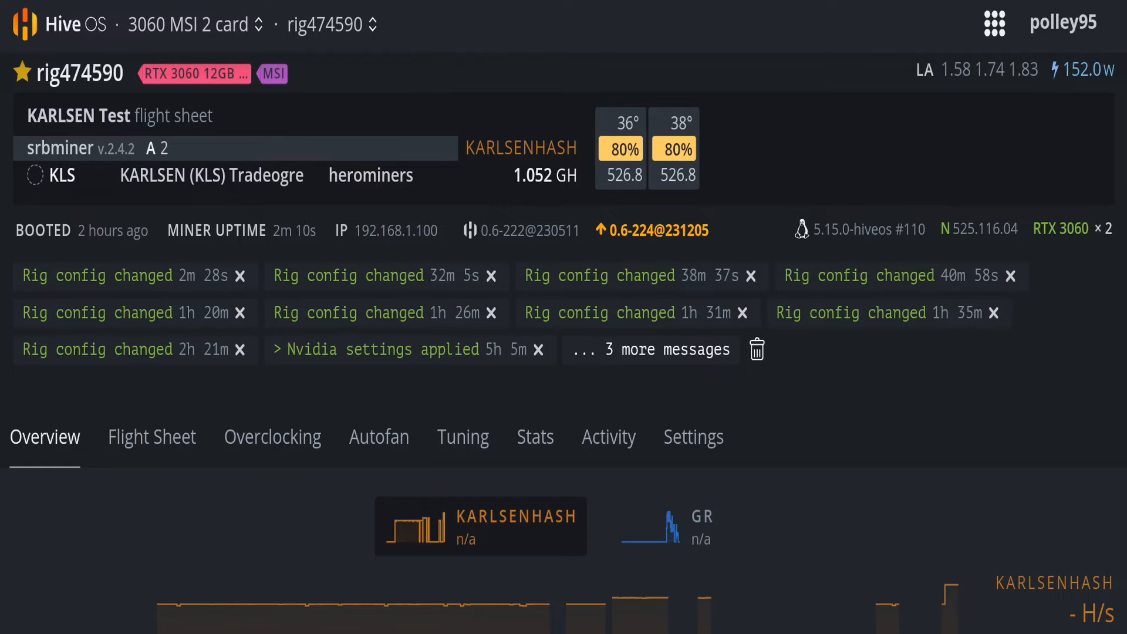
# Step: Examine both RTX 3060 cards' hashrate, temperature and power on the rig overview, and view the active KARLSEN Test flight sheet
pyautogui.scroll(-4, 564, 329)
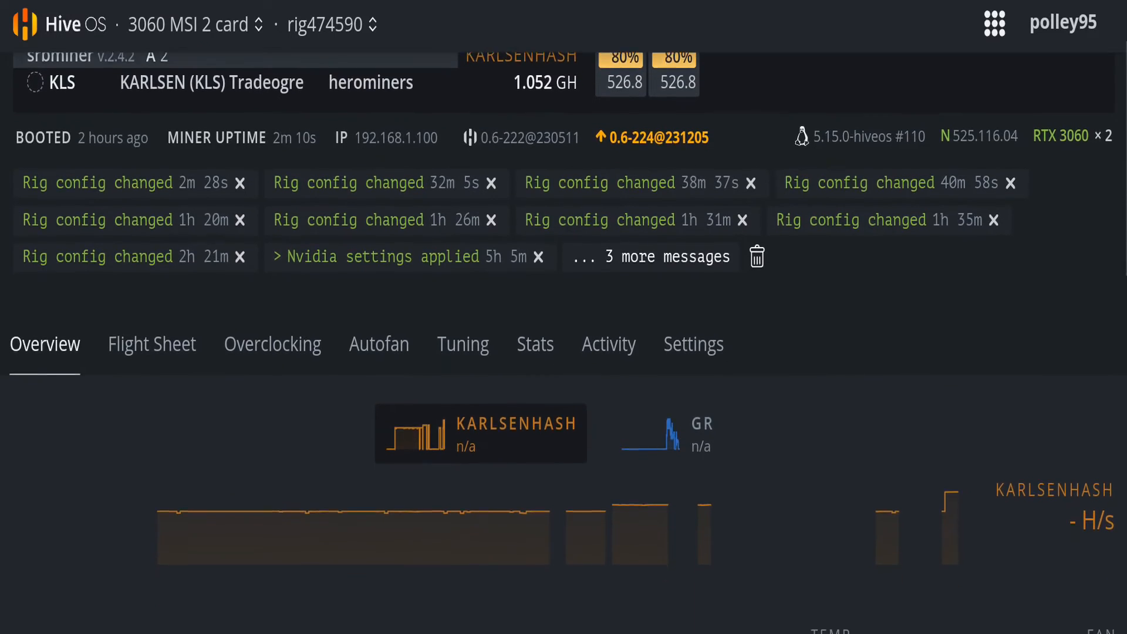
pyautogui.scroll(-3, 564, 328)
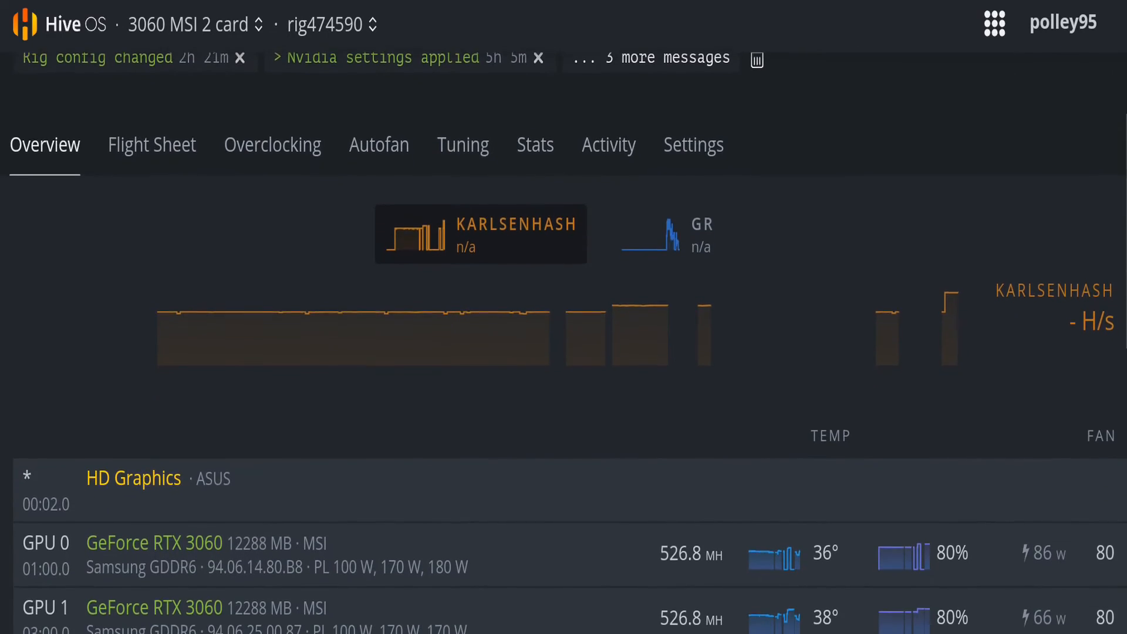
pyautogui.scroll(-1, 563, 329)
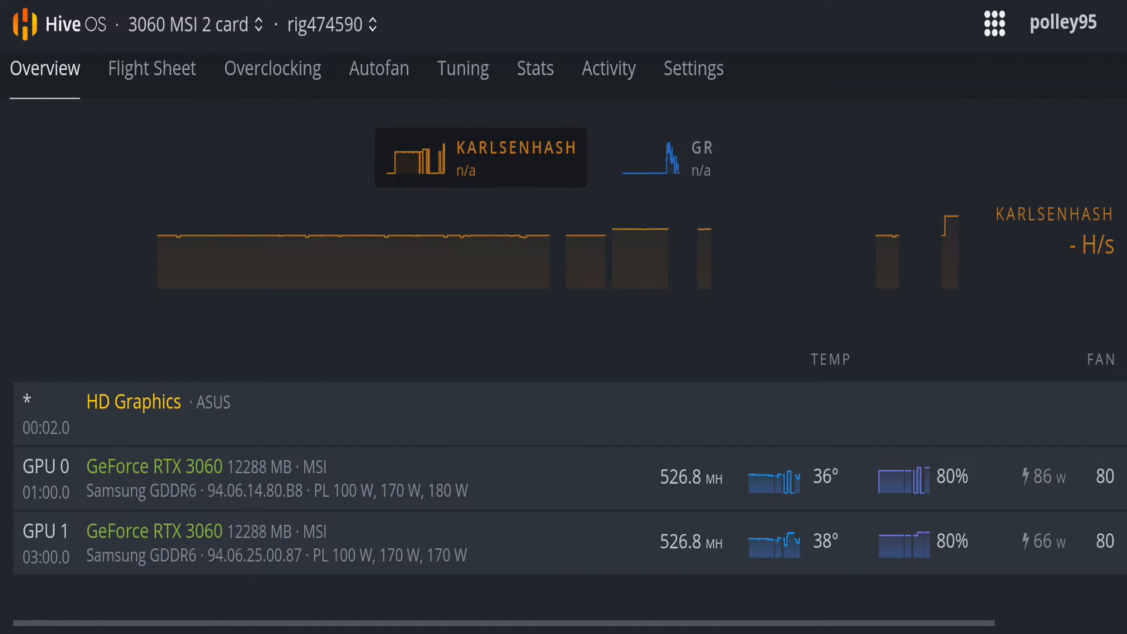
pyautogui.hscroll(3, 563, 478)
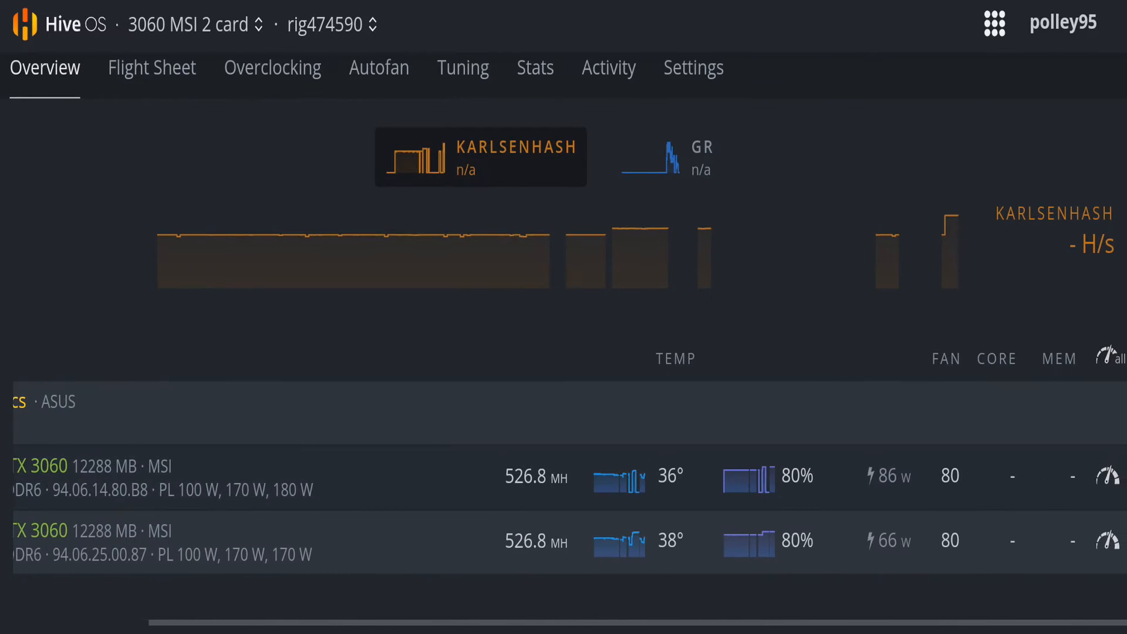
pyautogui.click(152, 68)
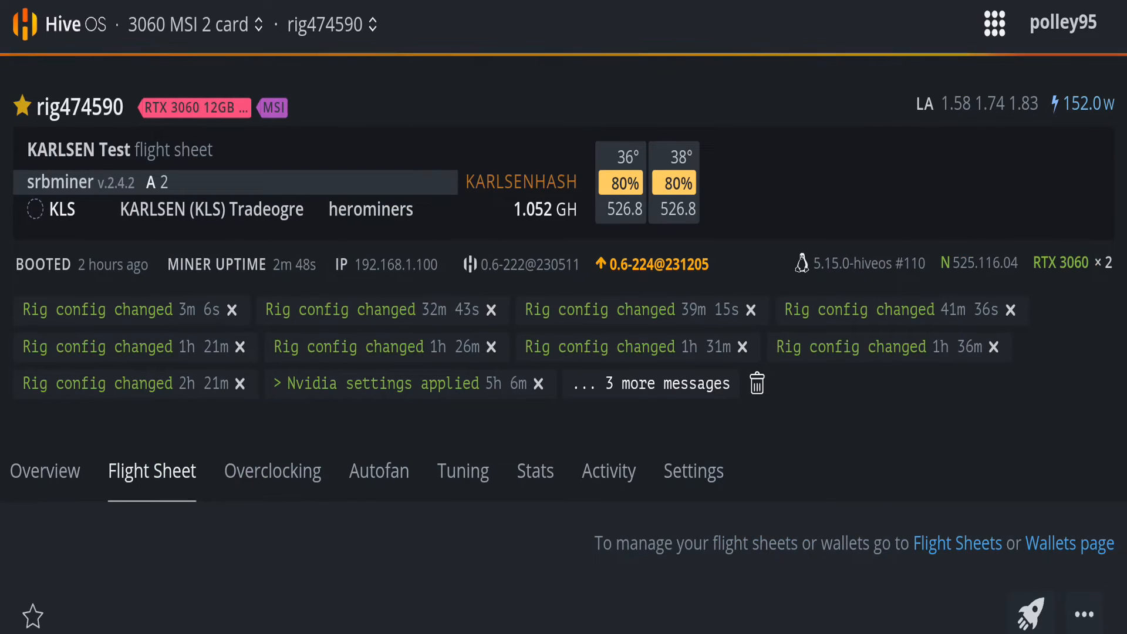
pyautogui.scroll(-5, 563, 344)
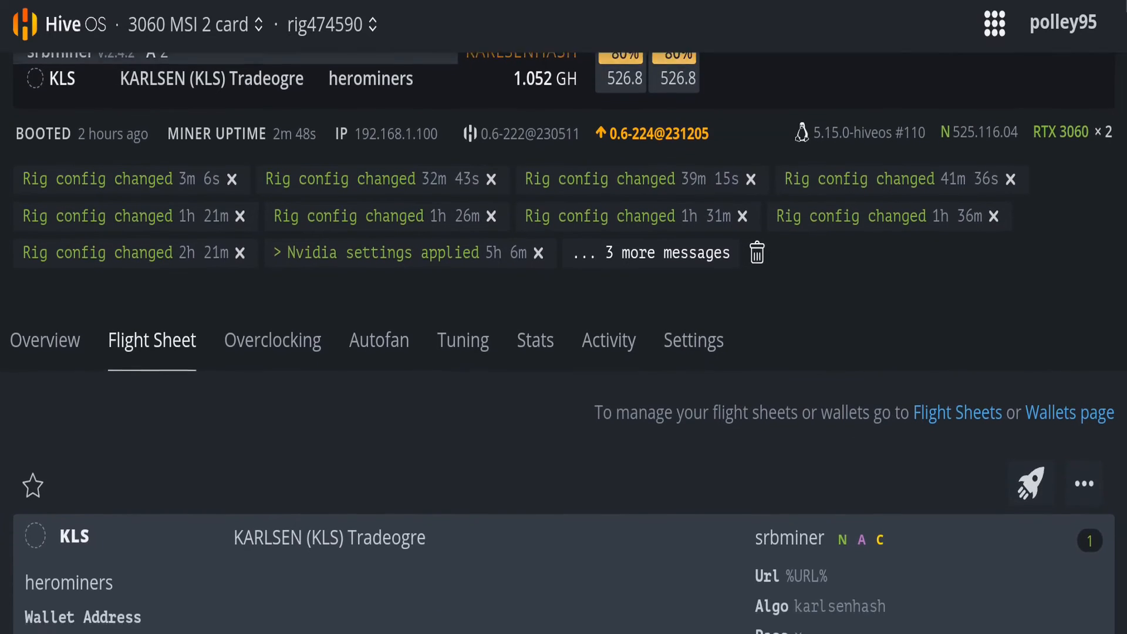
pyautogui.scroll(-3, 563, 343)
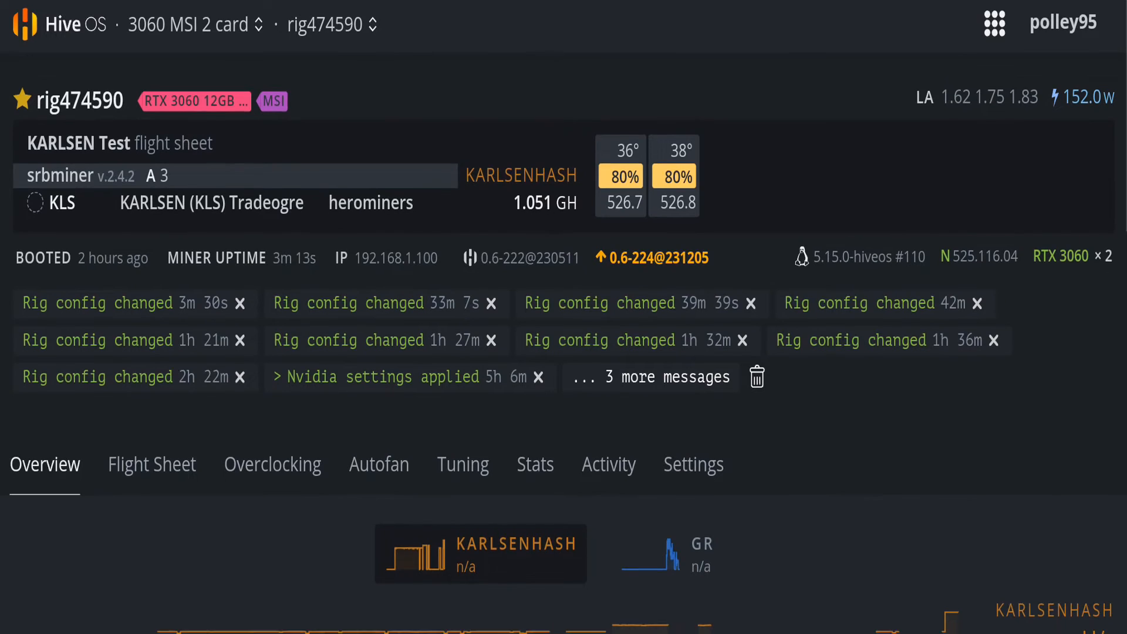
# Step: Recheck the rig overview's hashrate graph and per-card readings while it mines with SRBMiner
pyautogui.scroll(-3, 564, 343)
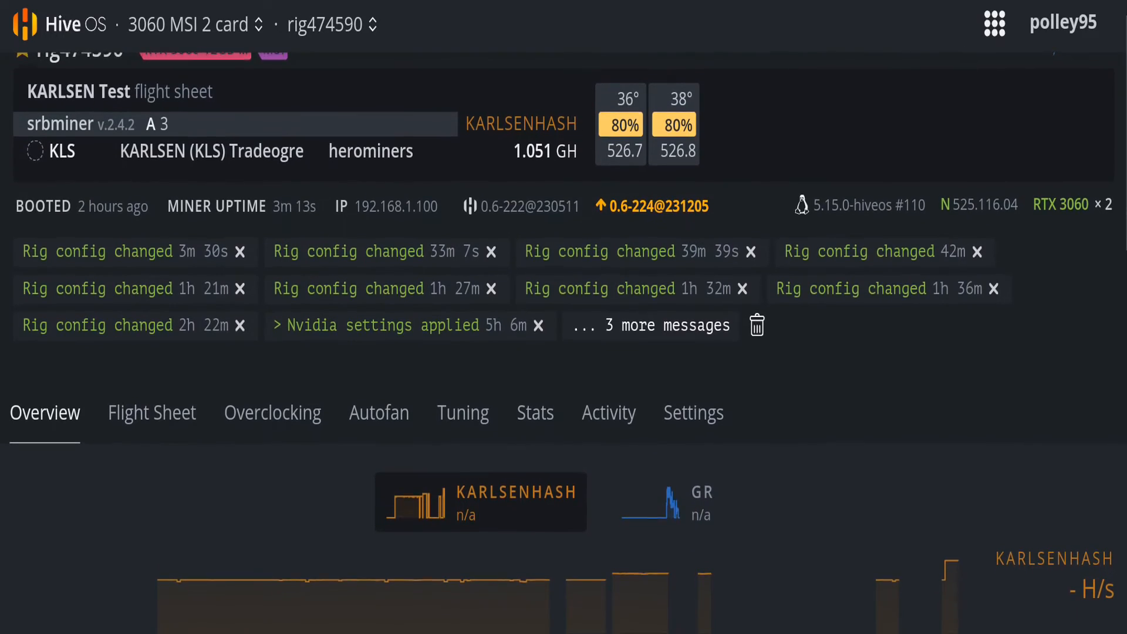
pyautogui.scroll(-3, 564, 343)
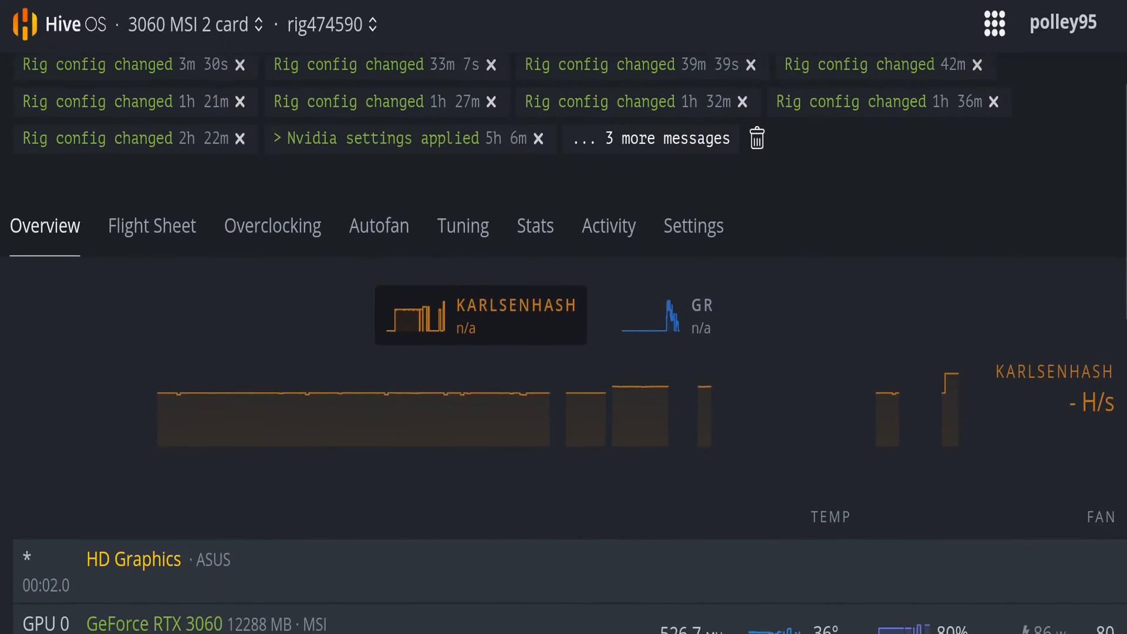
pyautogui.scroll(-2, 563, 344)
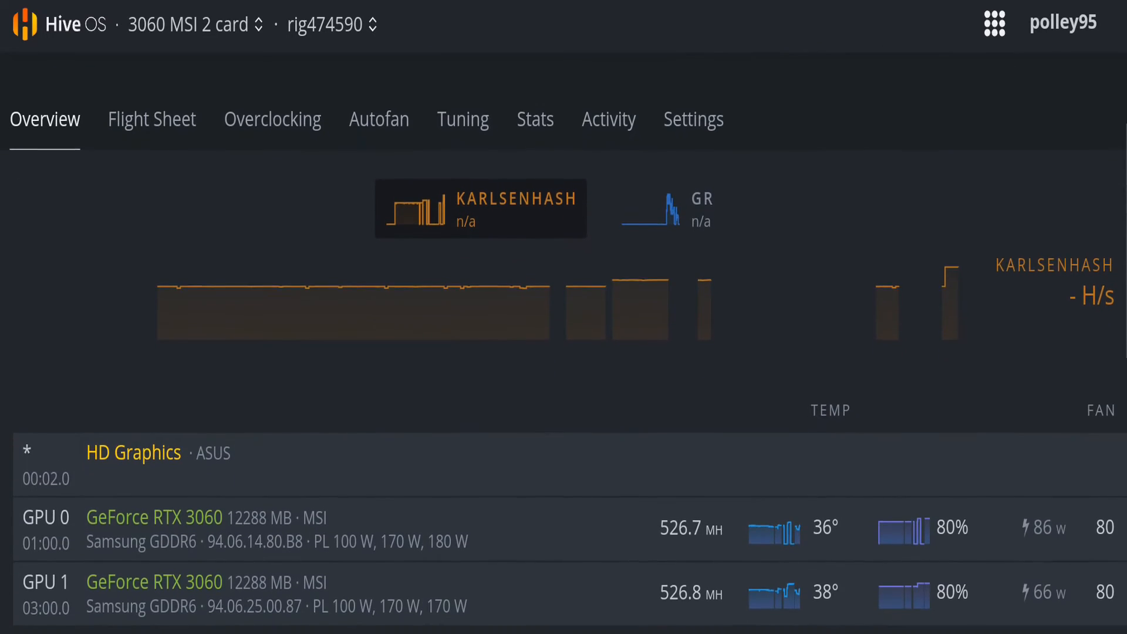
pyautogui.scroll(-1, 563, 343)
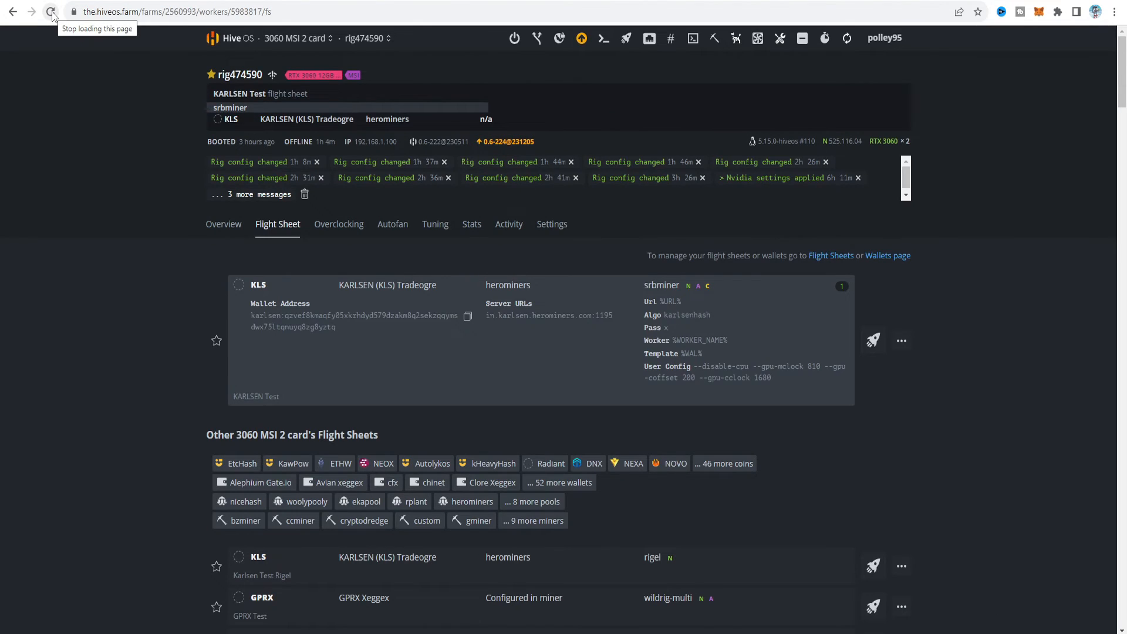
# Step: Run the Karlsen Test Rigel flight sheet on the rig and examine both cards' hashrate, temperature and power plus the rig's total consumption
pyautogui.click(874, 566)
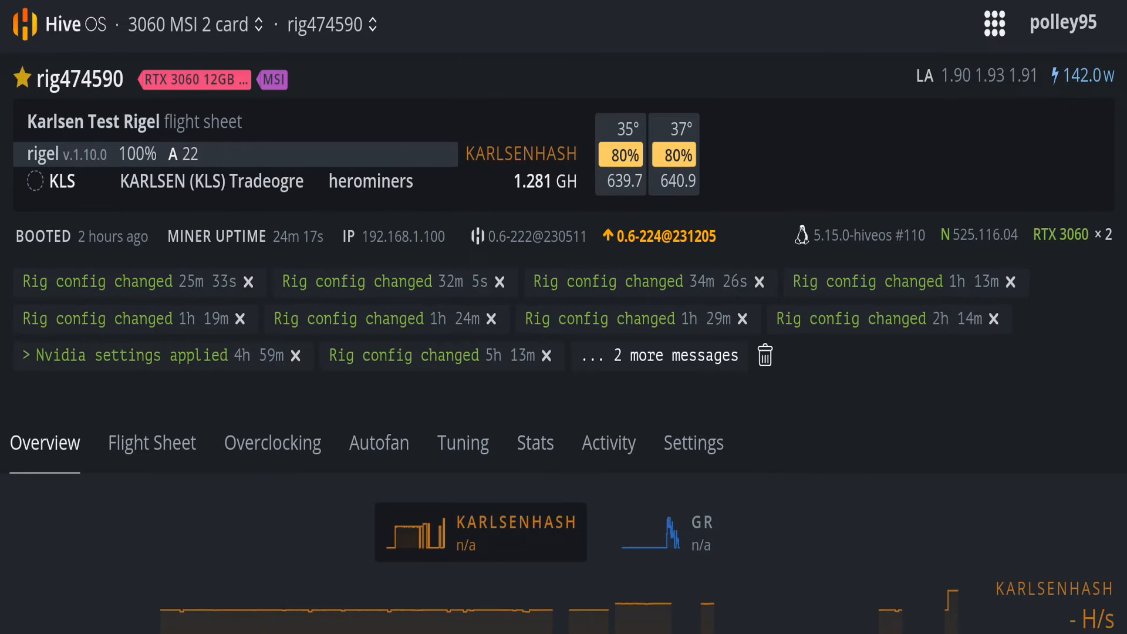
pyautogui.scroll(-3, 564, 329)
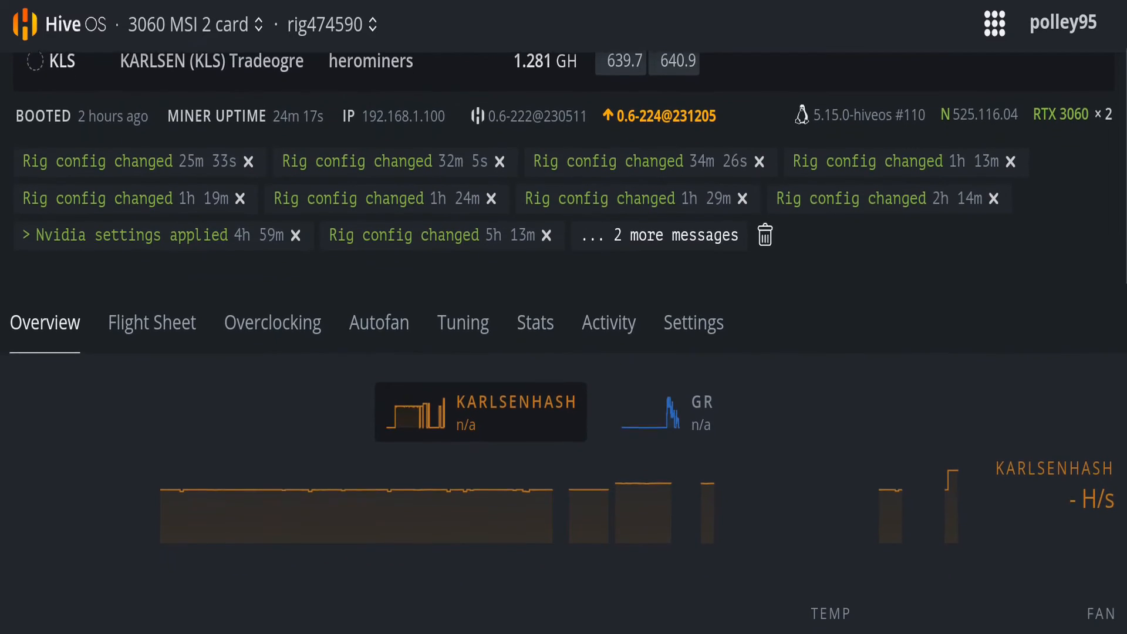
pyautogui.scroll(-3, 563, 329)
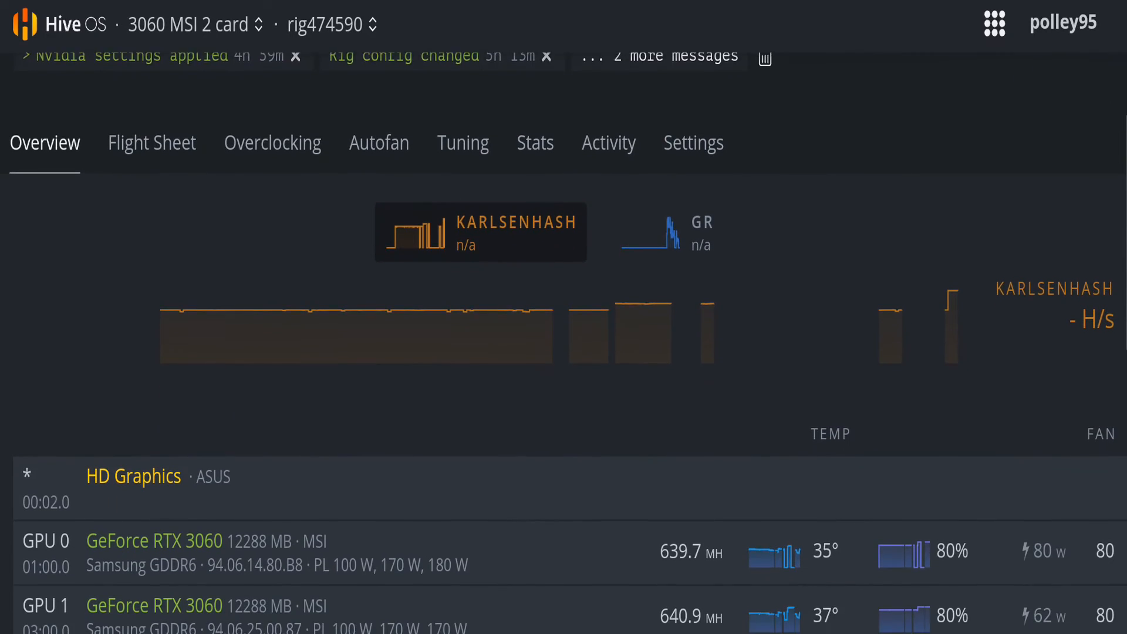
pyautogui.scroll(-3, 563, 329)
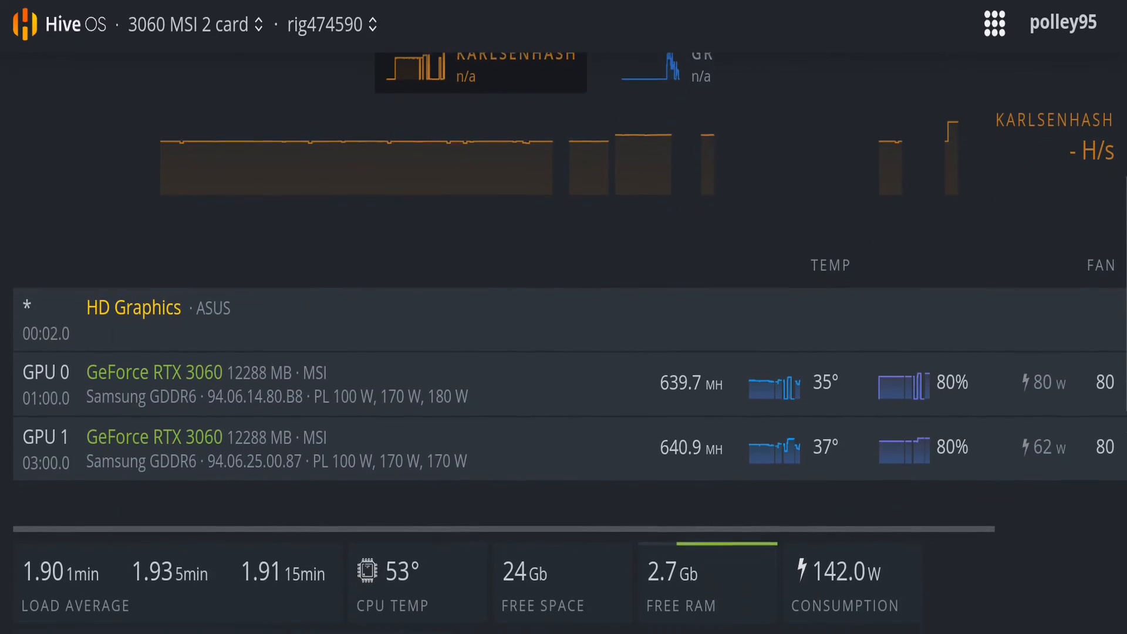
pyautogui.scroll(-1, 563, 328)
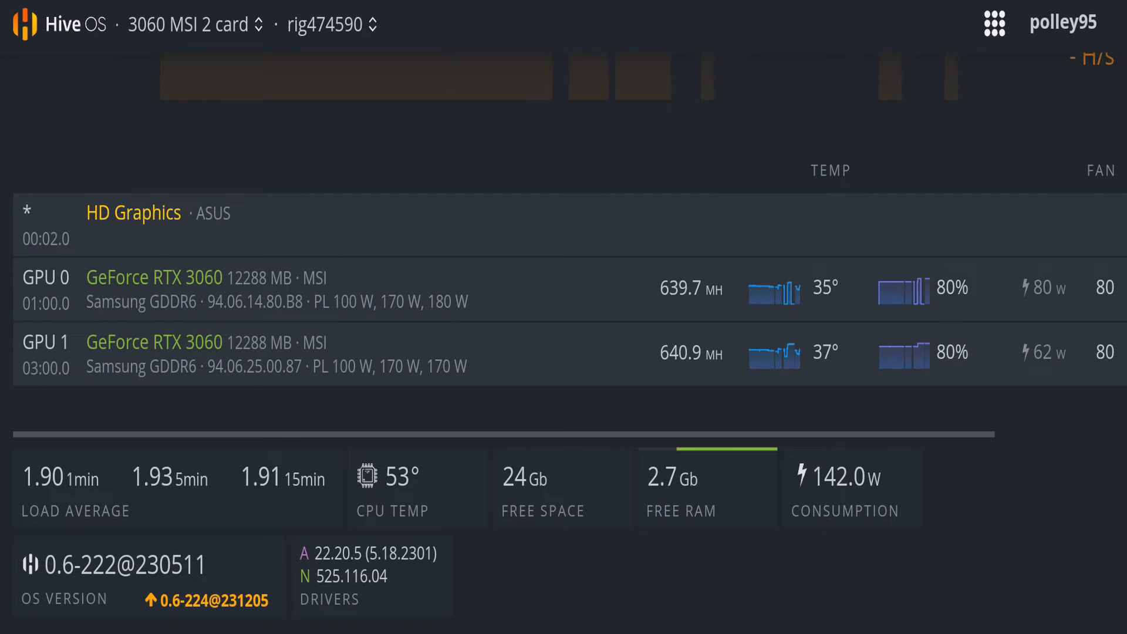
pyautogui.hscroll(5, 563, 316)
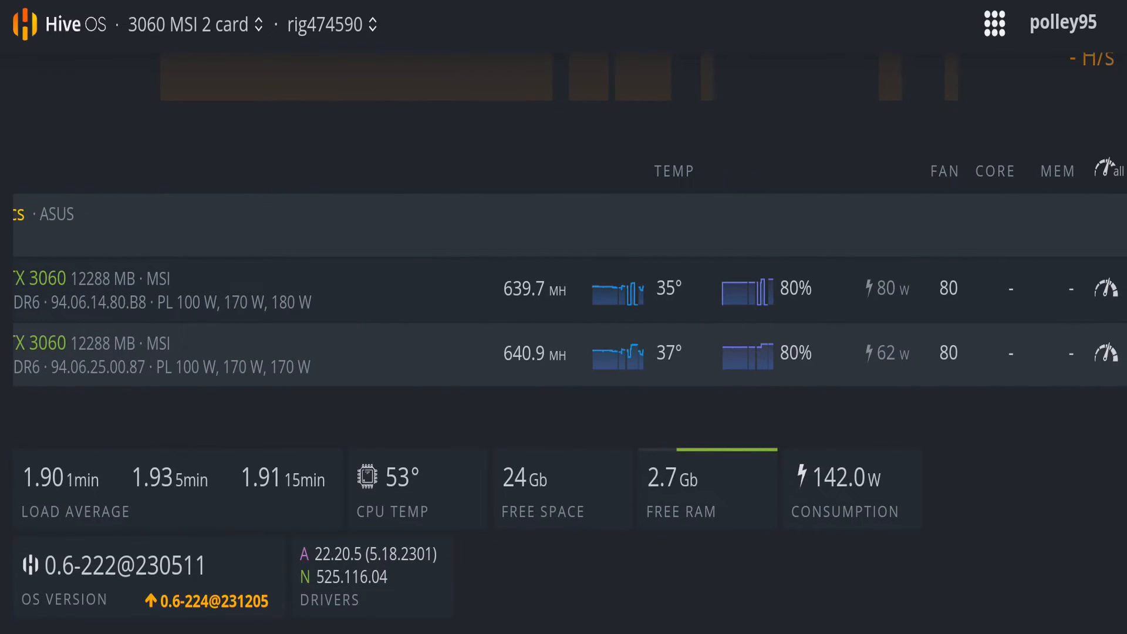
pyautogui.hscroll(-5, 564, 317)
pyautogui.click(152, 435)
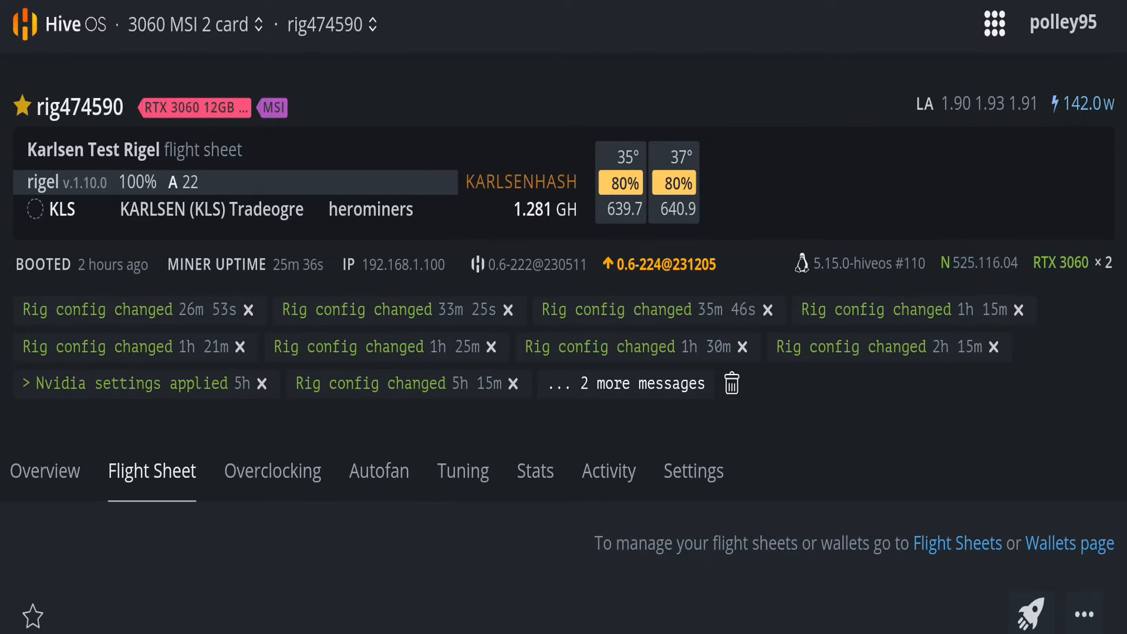
# Step: Examine the Karlsen Test Rigel flight sheet's wallet, herominers server URL, karlsenhash algorithm and user config on the rig
pyautogui.scroll(-3, 563, 341)
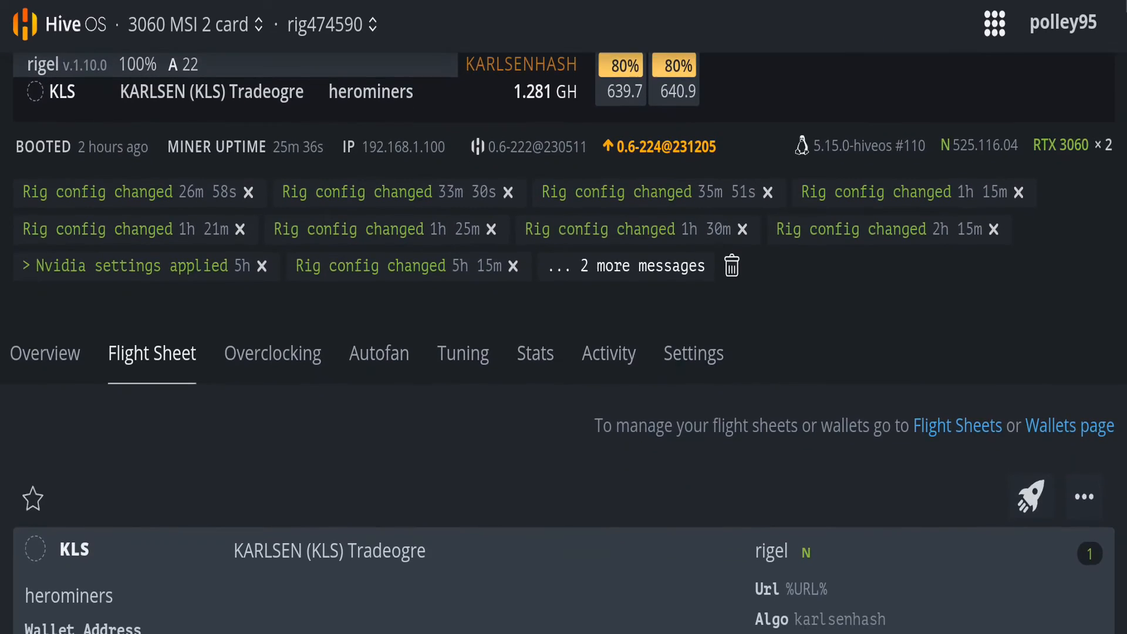
pyautogui.scroll(-2, 564, 340)
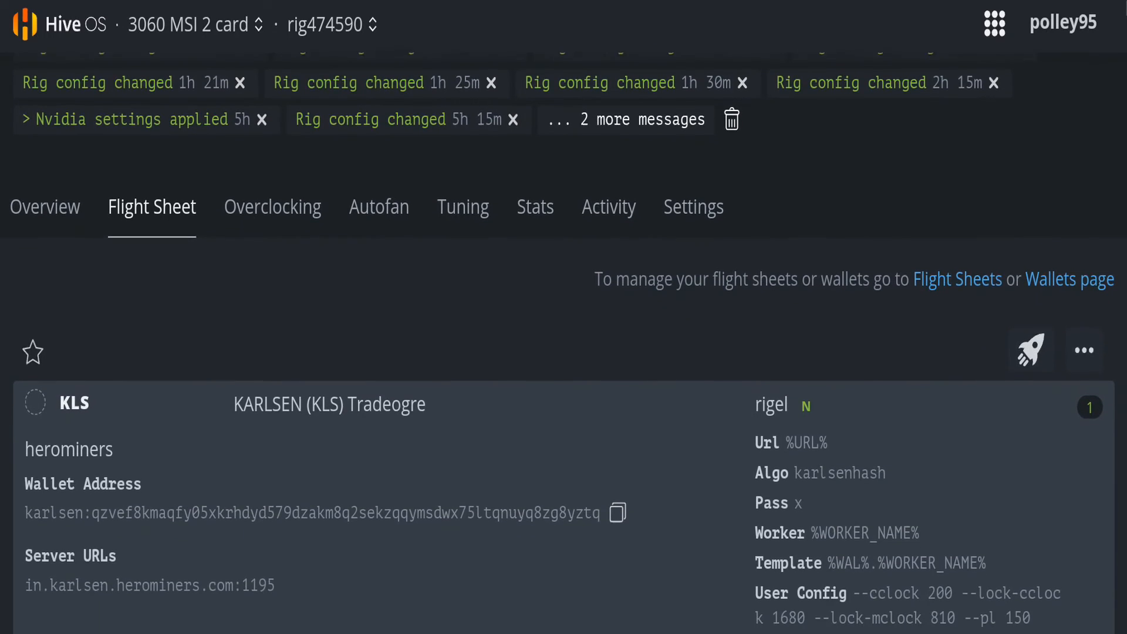
pyautogui.scroll(-1, 564, 341)
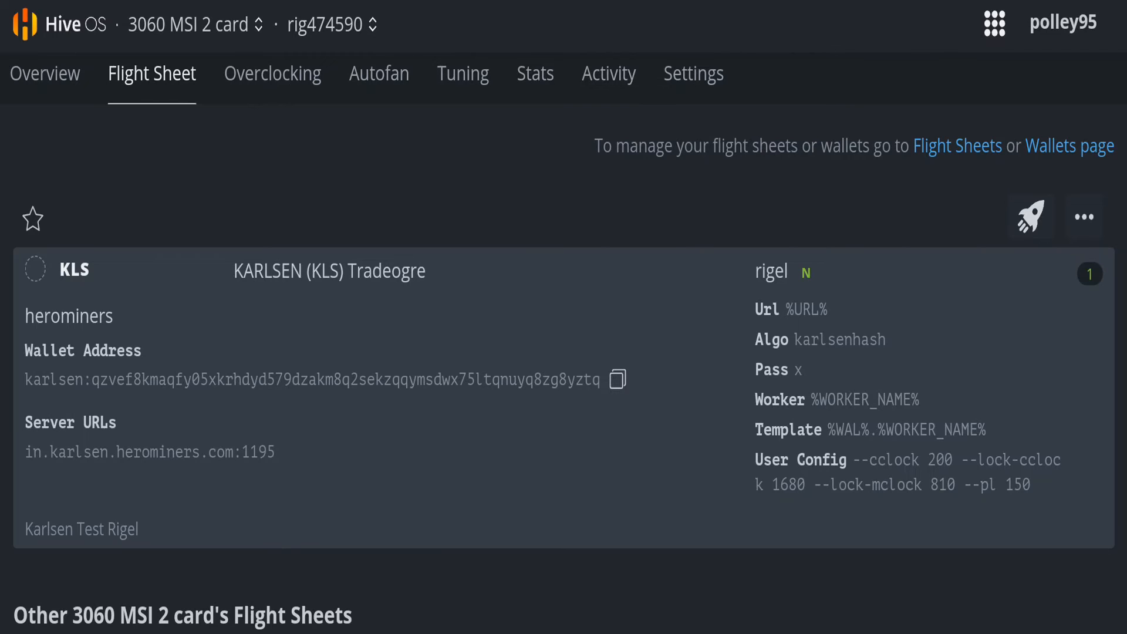
# Step: Return to the rig overview and examine the KARLSENHASH graph and both RTX 3060 cards' hashrate, temperature and power under Rigel
pyautogui.click(45, 74)
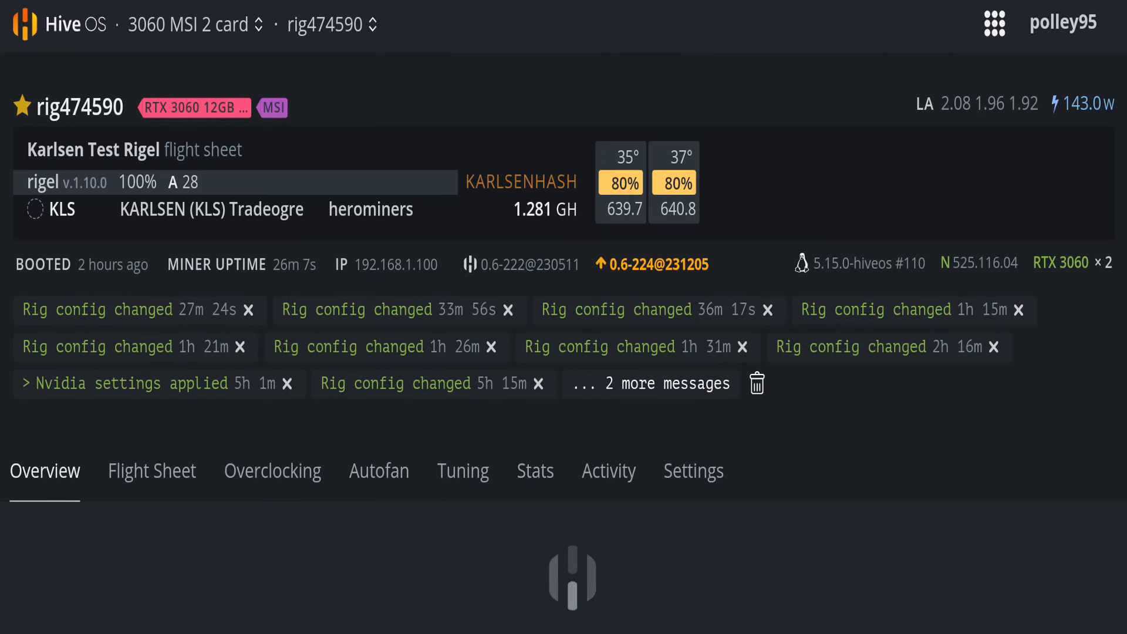
pyautogui.scroll(-1, 564, 317)
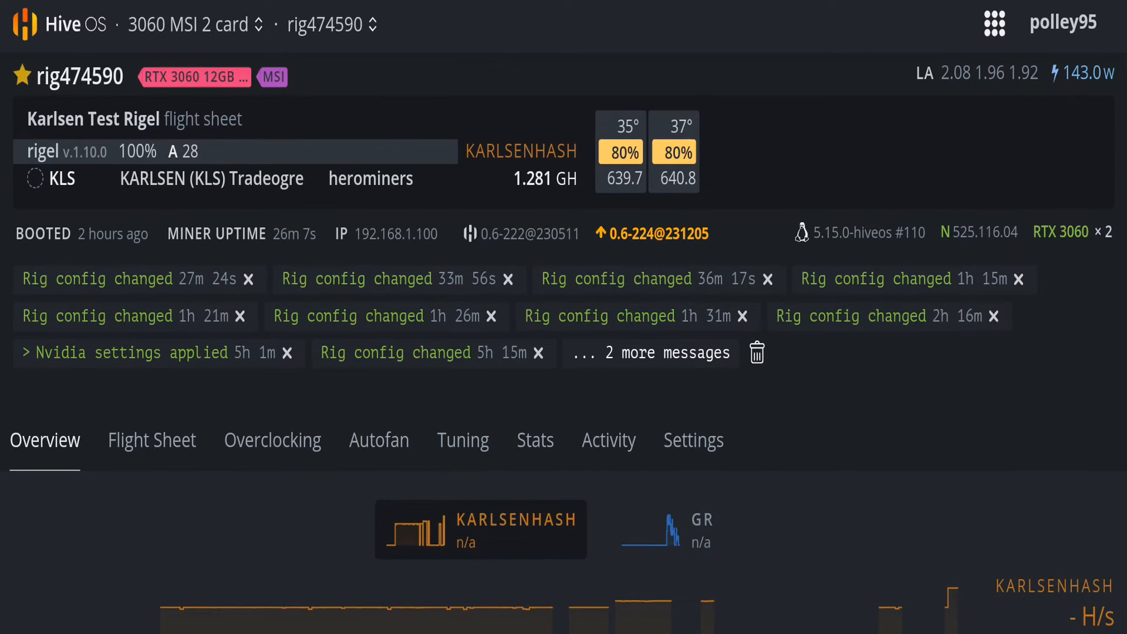
pyautogui.scroll(-1, 564, 317)
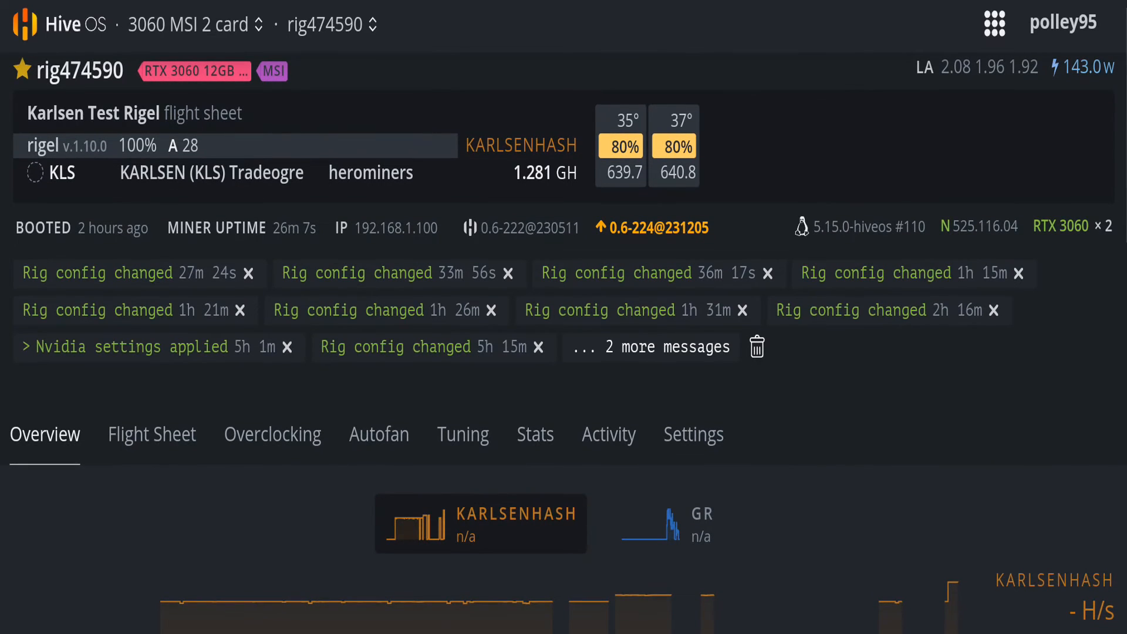
pyautogui.scroll(-3, 563, 343)
pyautogui.scroll(-3, 564, 342)
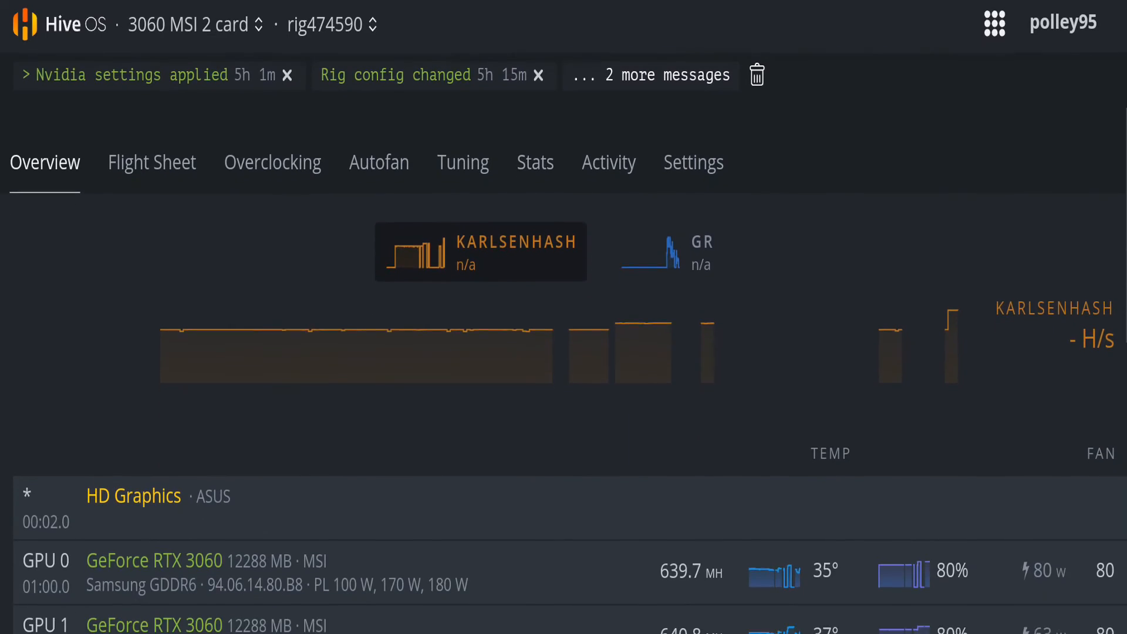
pyautogui.scroll(-1, 564, 342)
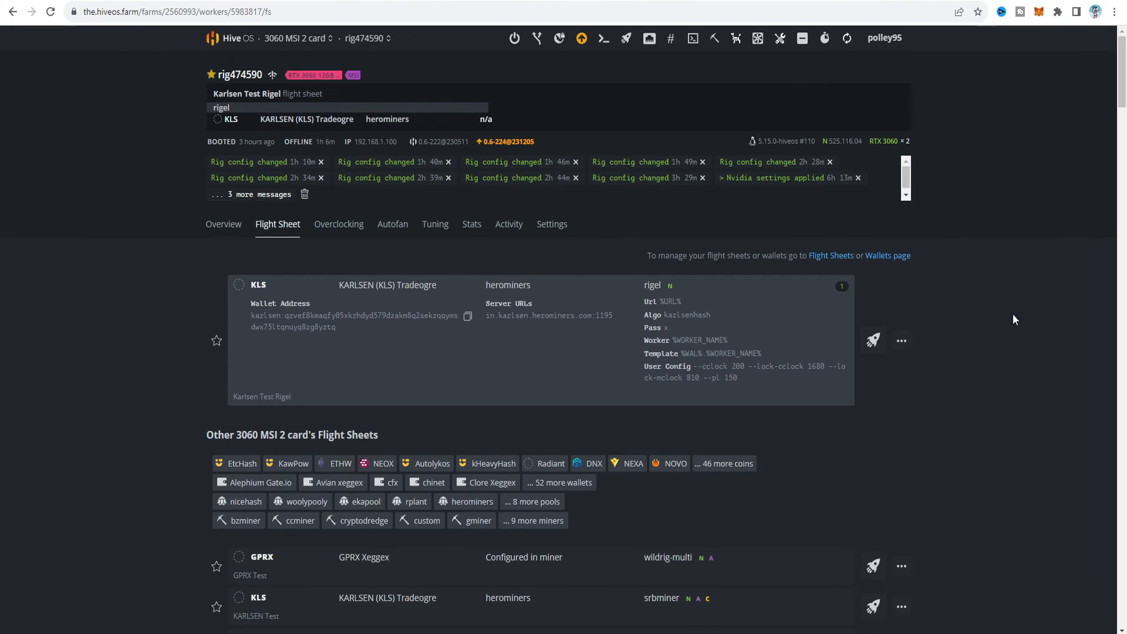
# Step: Open the rig's overview and compare hashrates at the earlier plateau and the latest peak of the KARLSENHASH graph
pyautogui.click(217, 228)
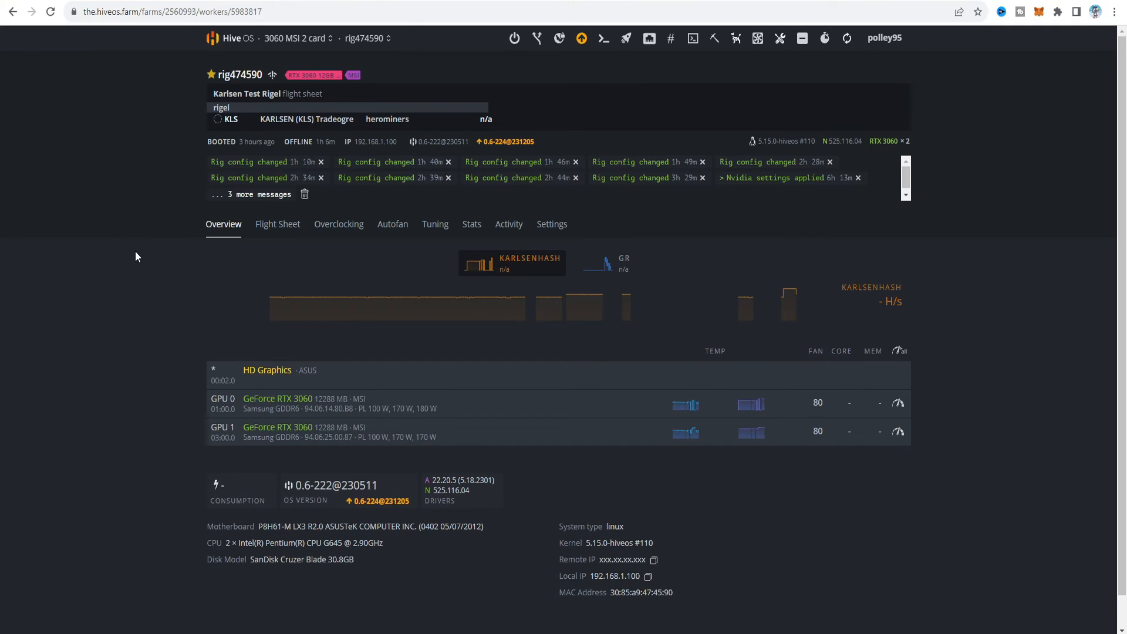
pyautogui.moveTo(356, 297)
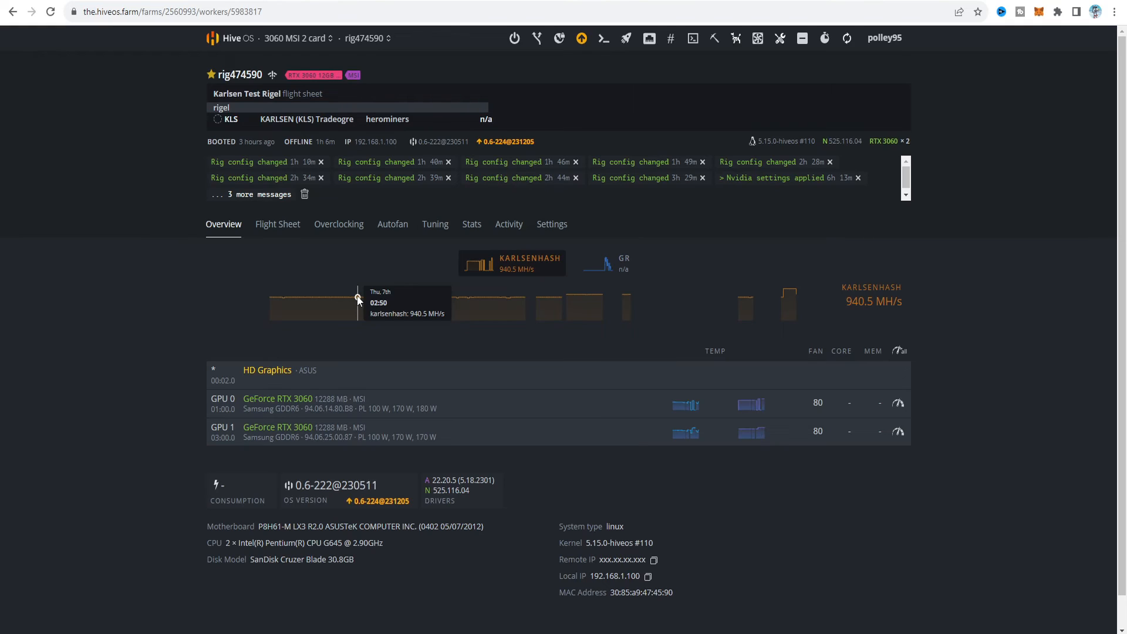
pyautogui.moveTo(787, 306)
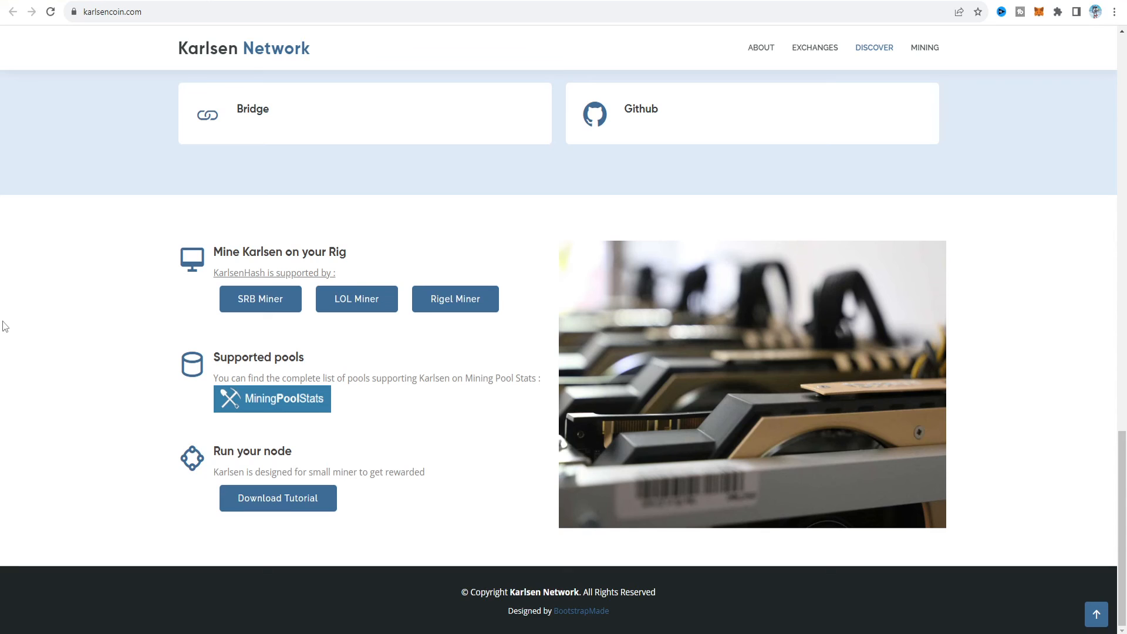
# Step: Look back through the Karlsen Network website, from its supported miners and pools past the exchanges to the introduction
pyautogui.scroll(10, 5, 326)
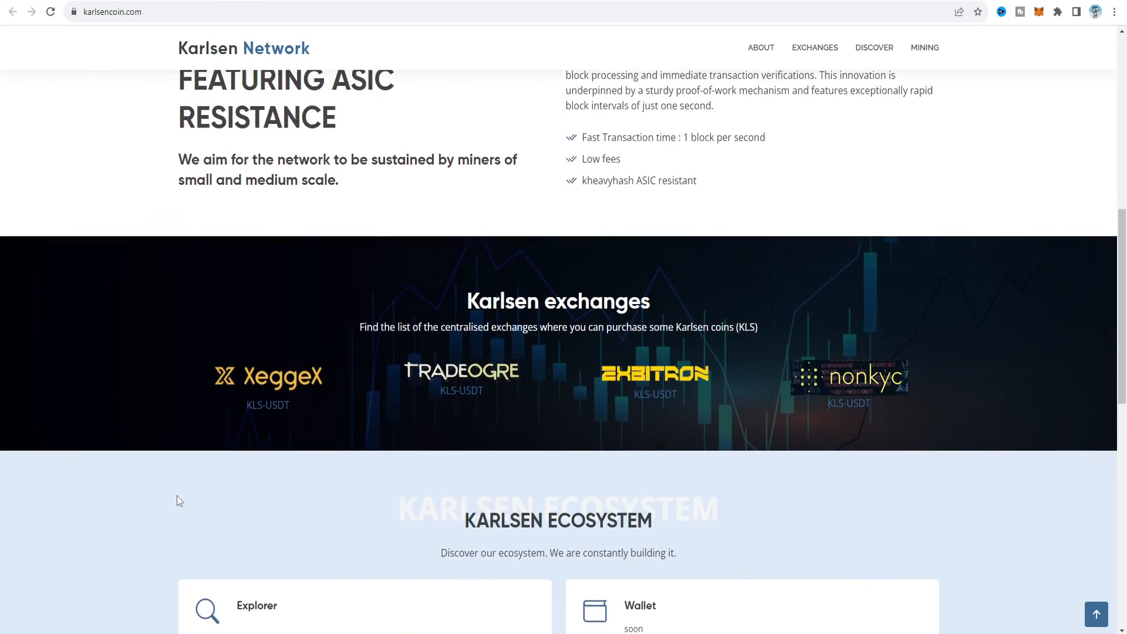
pyautogui.scroll(5, 176, 497)
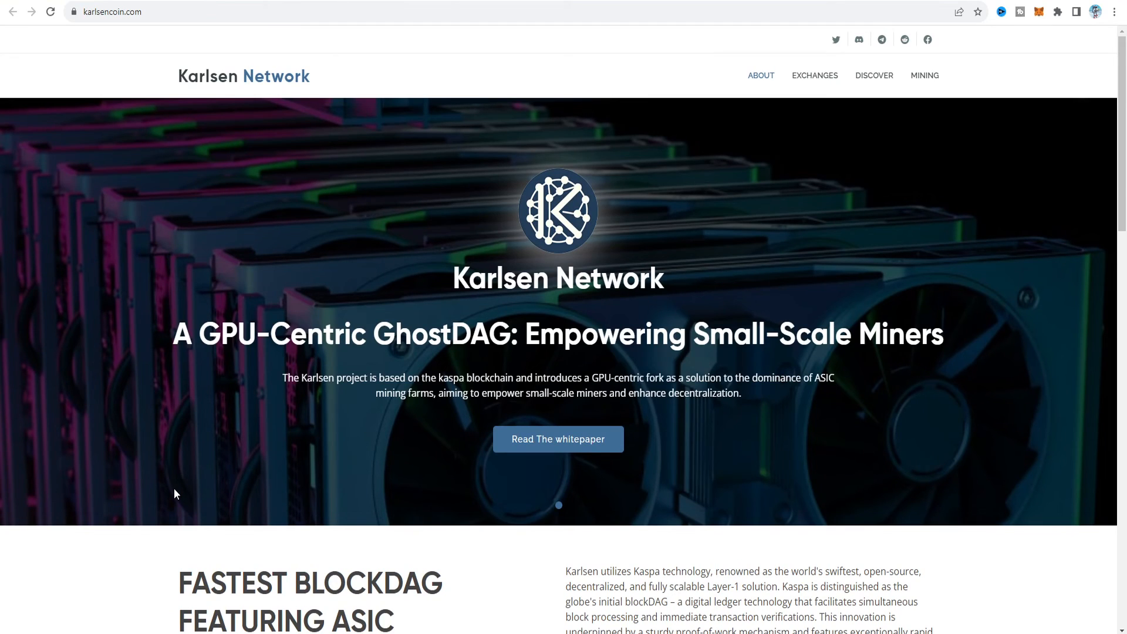
# Step: Switch to the YouTube channel's videos page and browse its latest coin mining guides
pyautogui.click(76, 1)
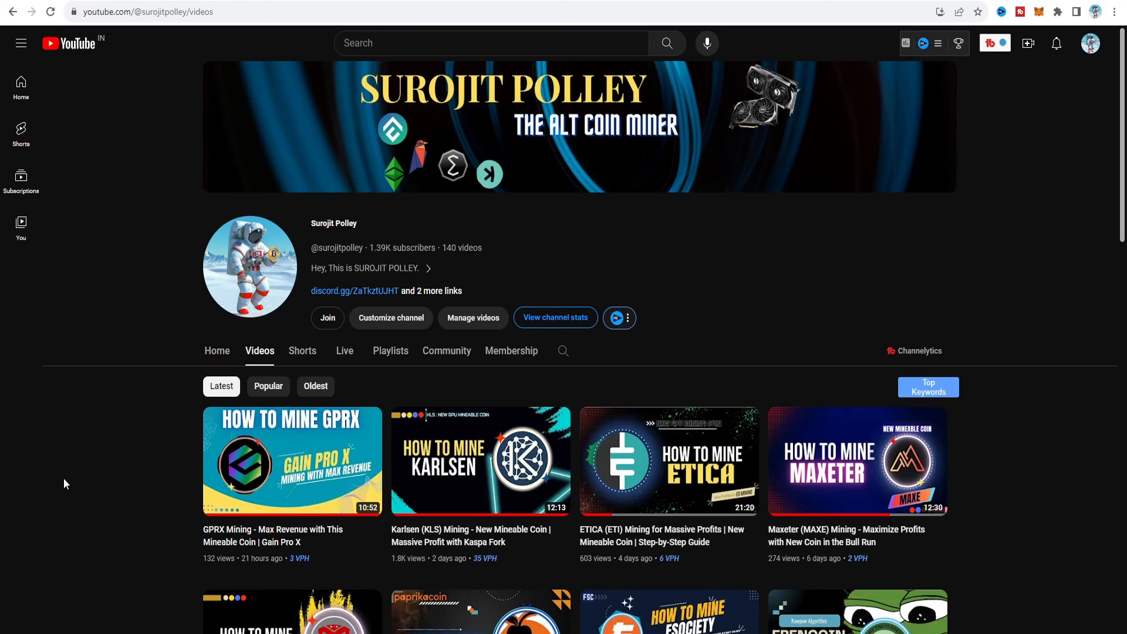
pyautogui.scroll(-2, 65, 473)
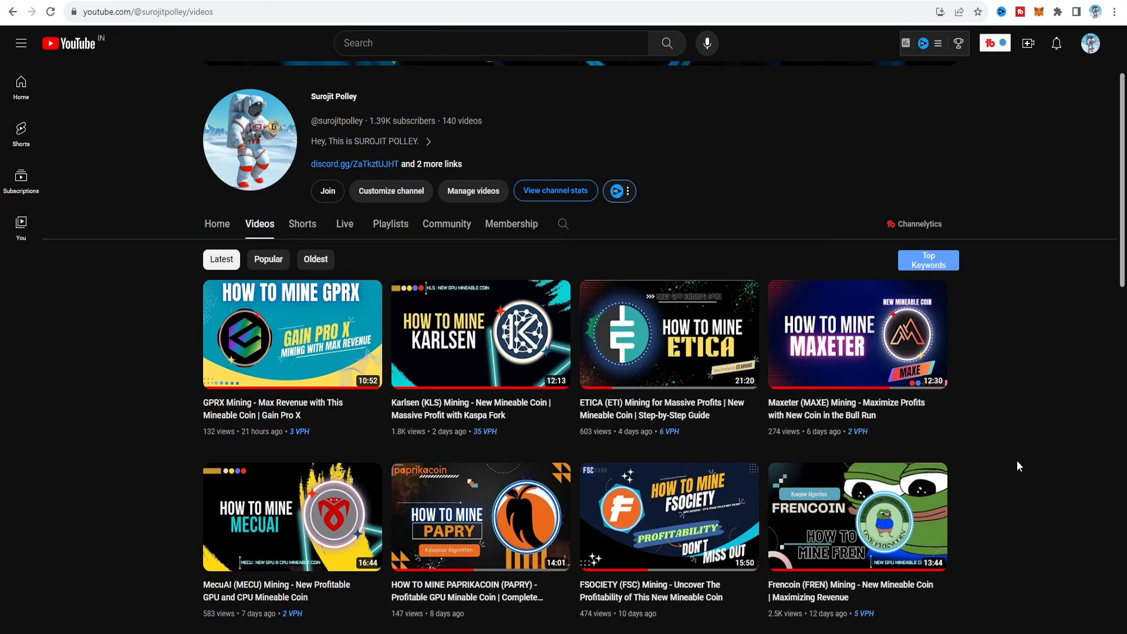
pyautogui.scroll(-2, 1013, 452)
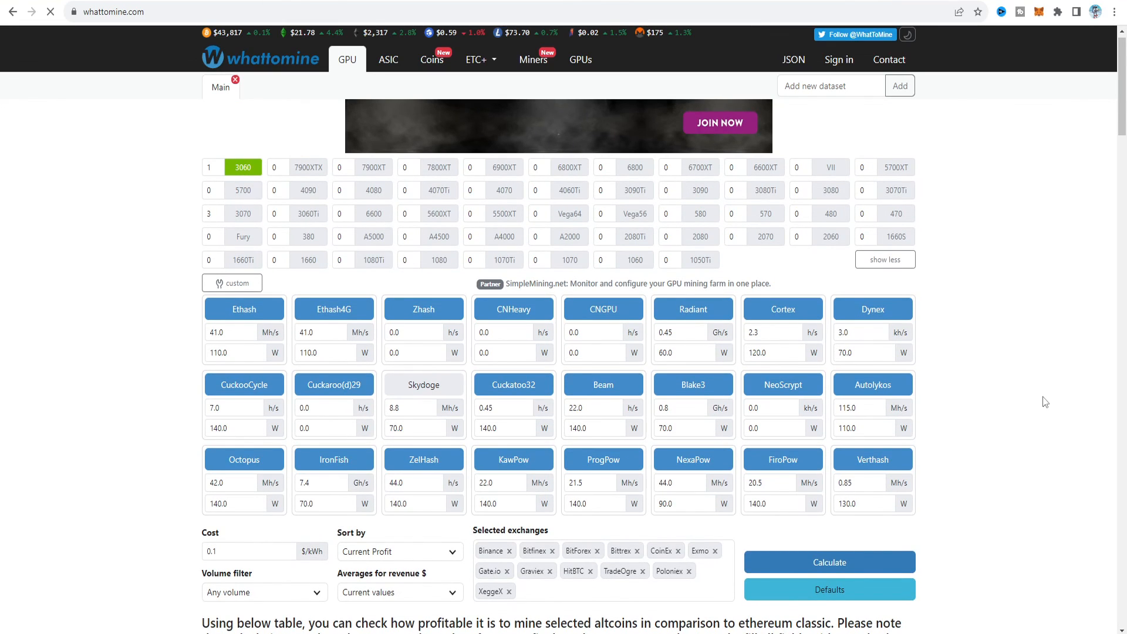
# Step: Examine the WhatToMine profitability table of mineable coins for a single RTX 3060
pyautogui.scroll(-6, 998, 294)
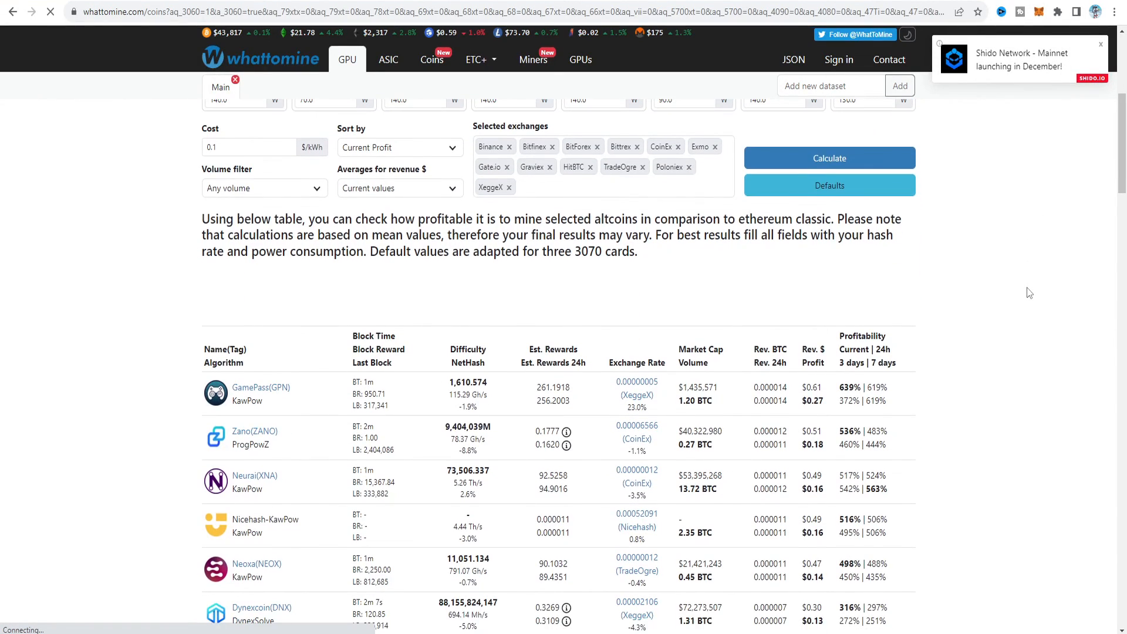
pyautogui.scroll(-2, 1029, 293)
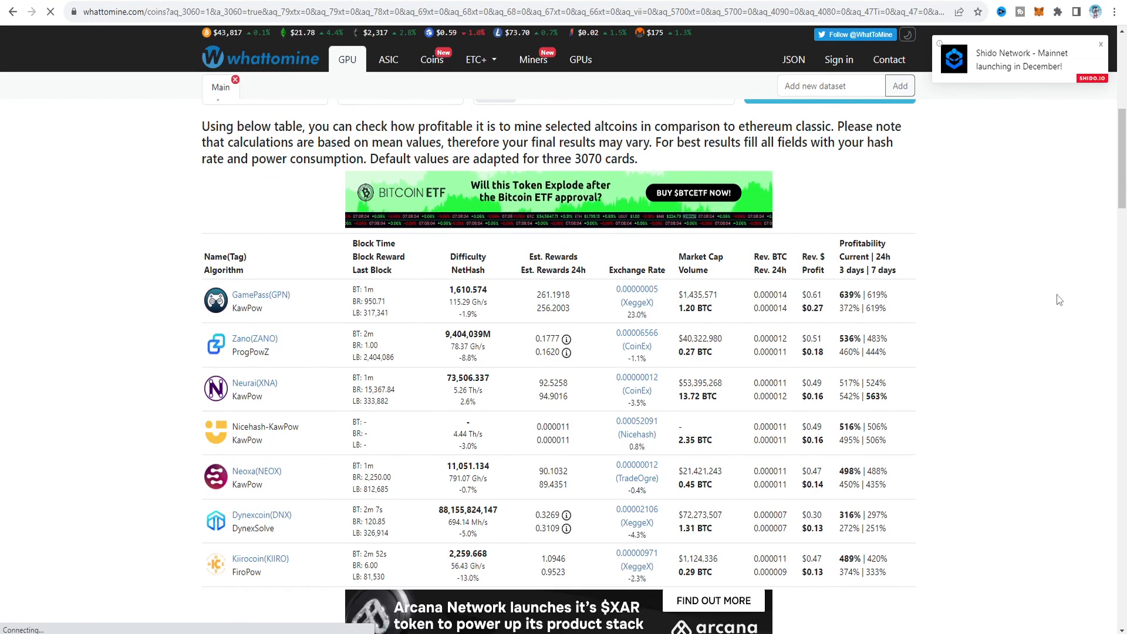
pyautogui.scroll(-1, 1063, 284)
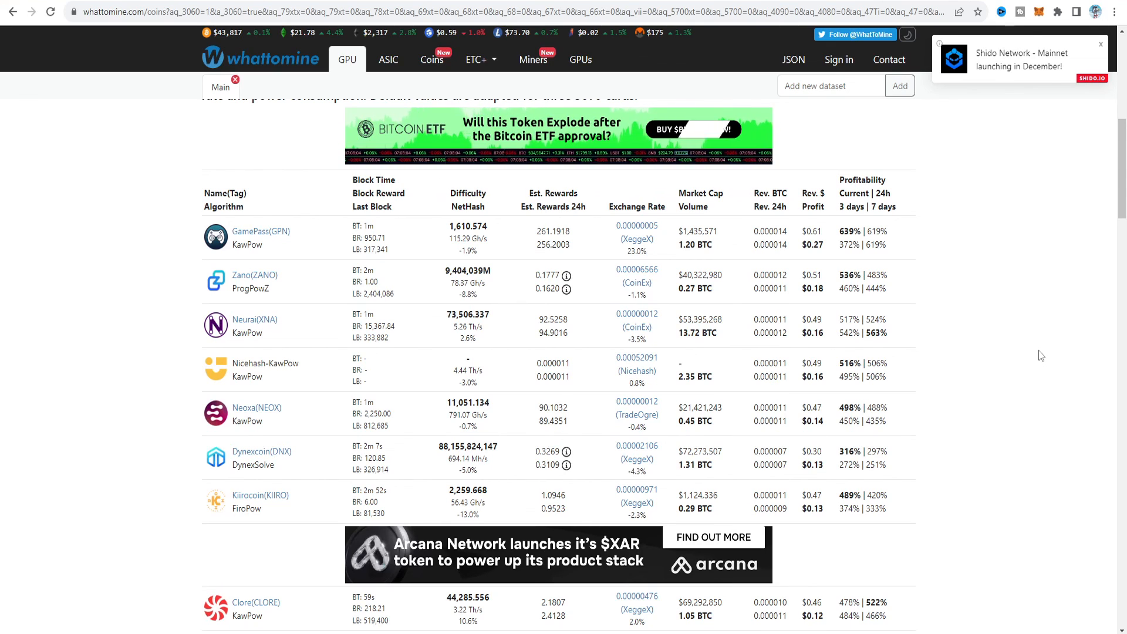
pyautogui.scroll(1, 1038, 352)
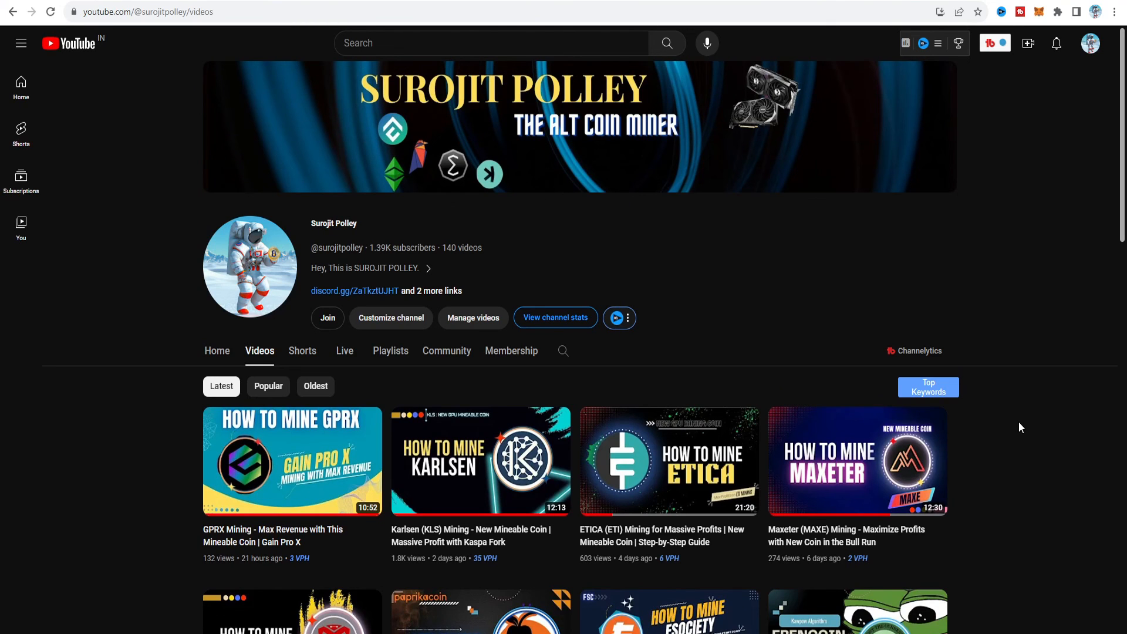
pyautogui.scroll(-4, 1019, 421)
pyautogui.scroll(4, 1027, 424)
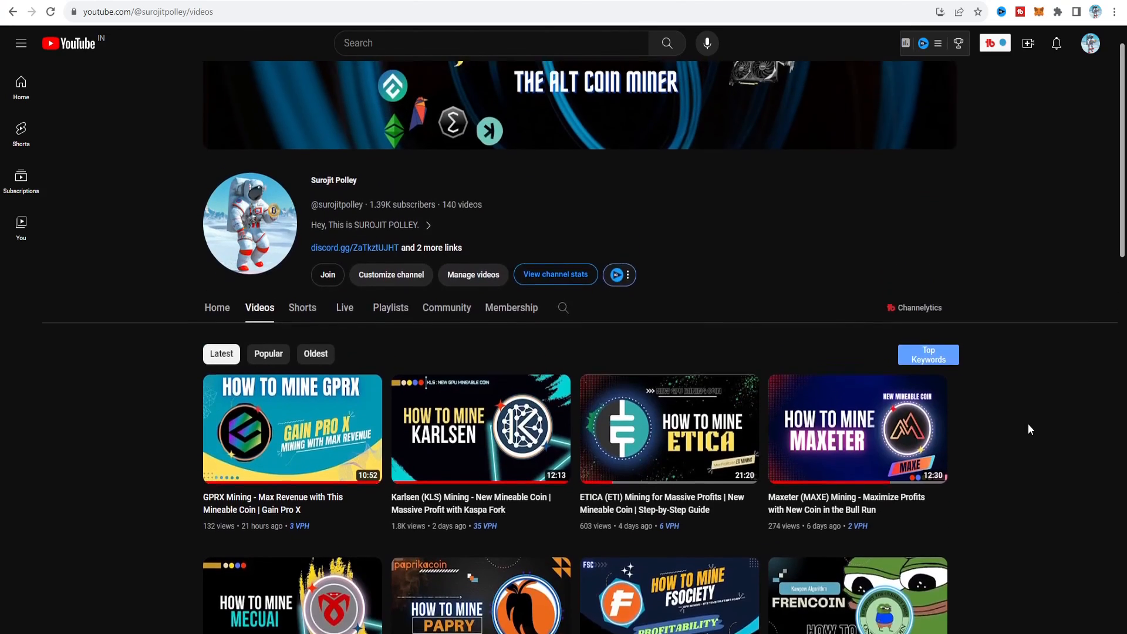